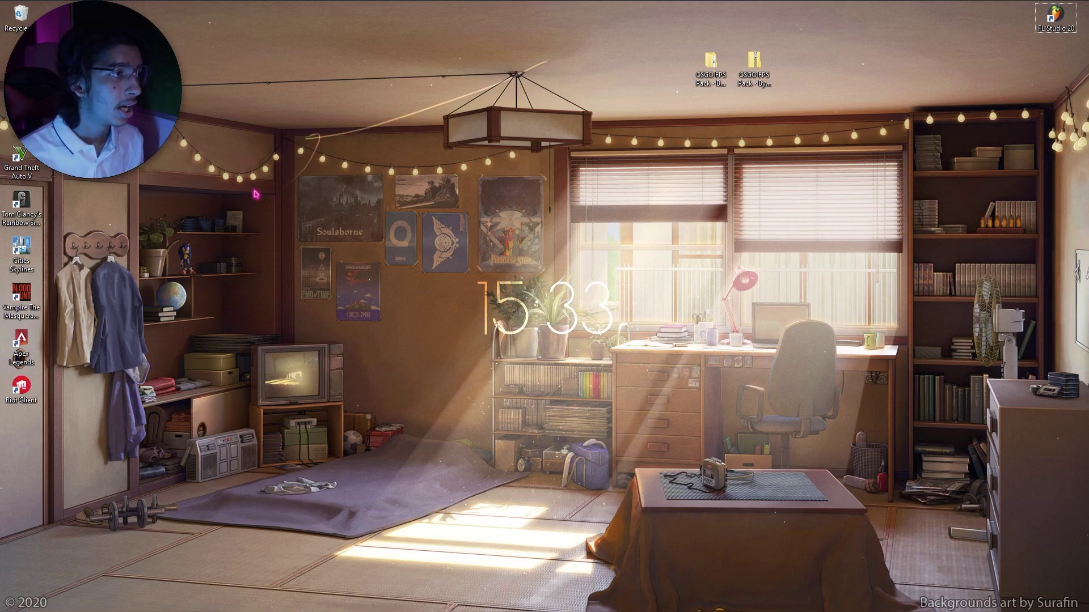
Open System Protection settings and confirm protection configuration for Local Disk (C:)
key(super)
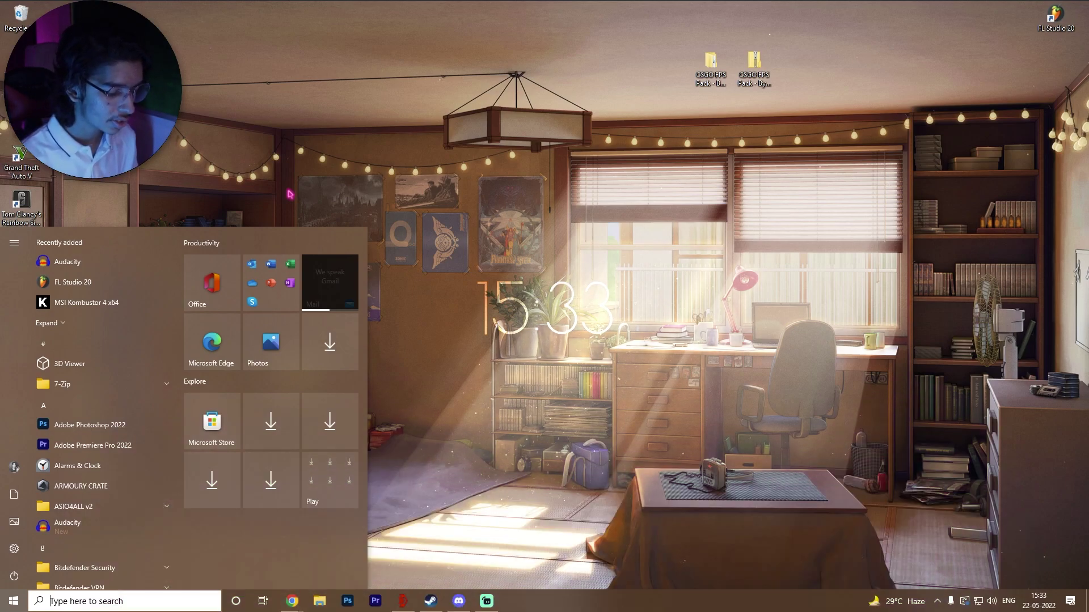
text(create)
key(Return)
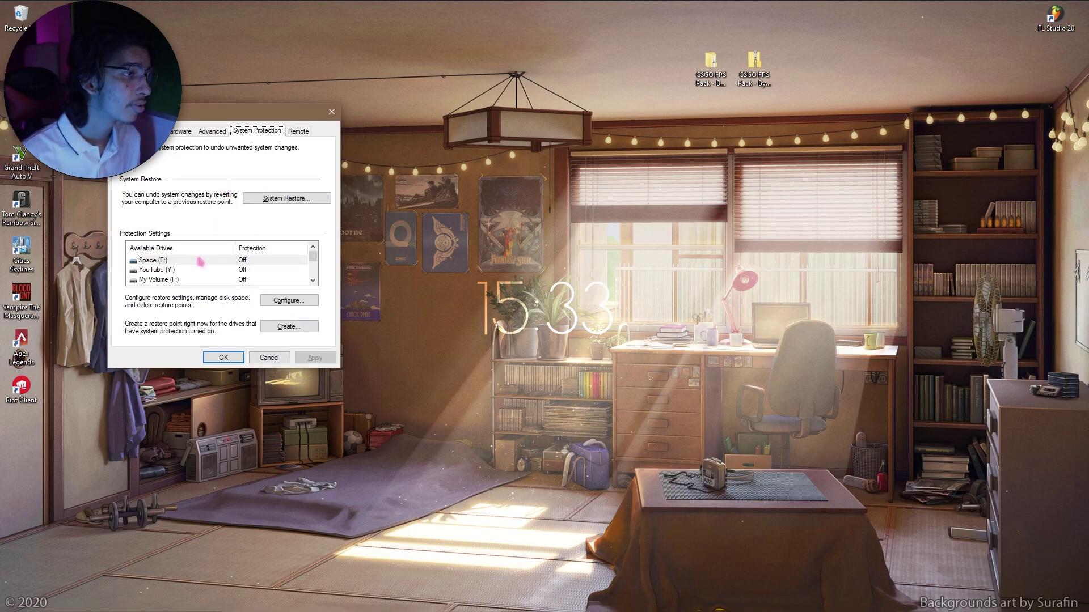
scroll(200, 262, down, 1)
click(176, 271)
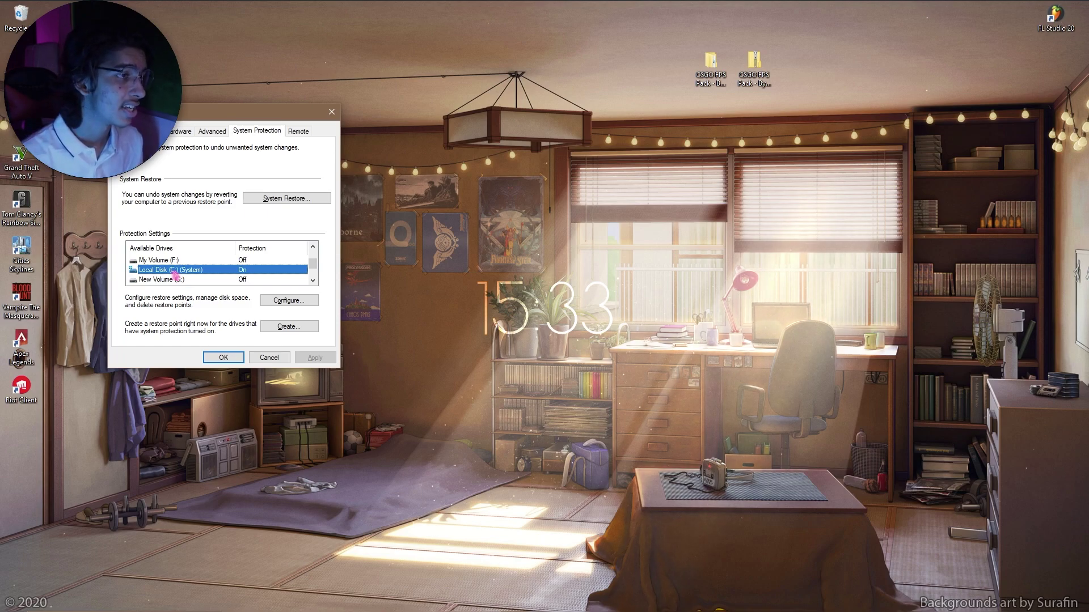
click(284, 302)
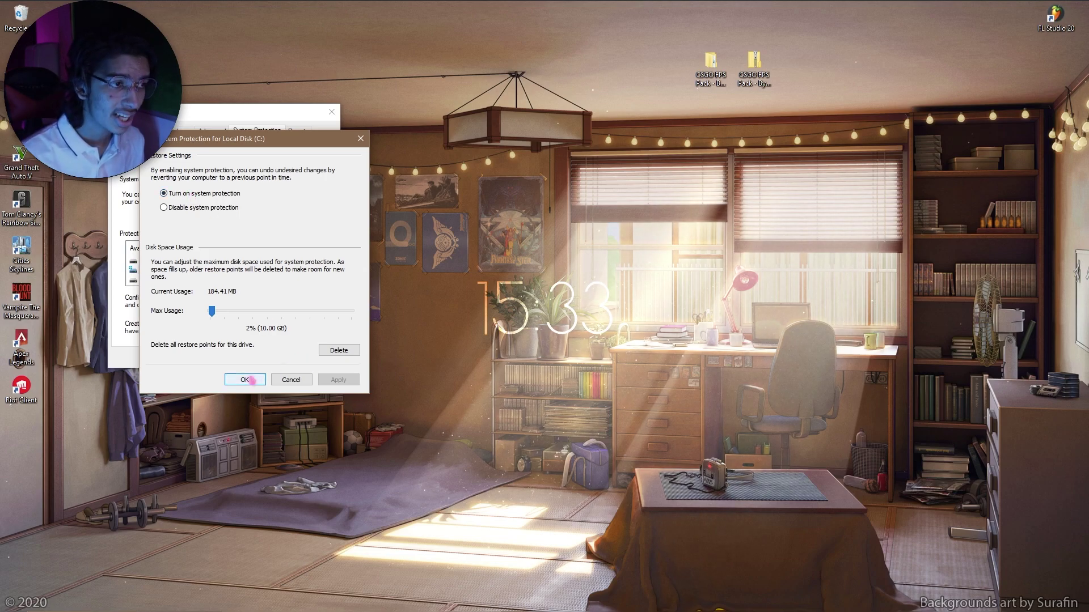
click(245, 380)
Create a restore point named 'CSGO' and dismiss the success message
click(289, 328)
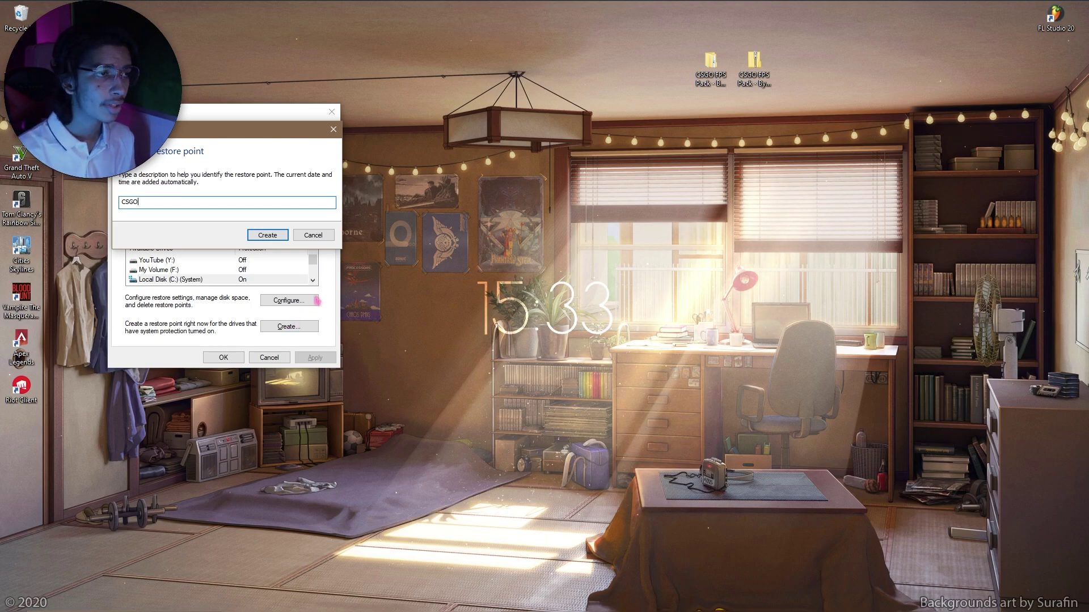
click(267, 234)
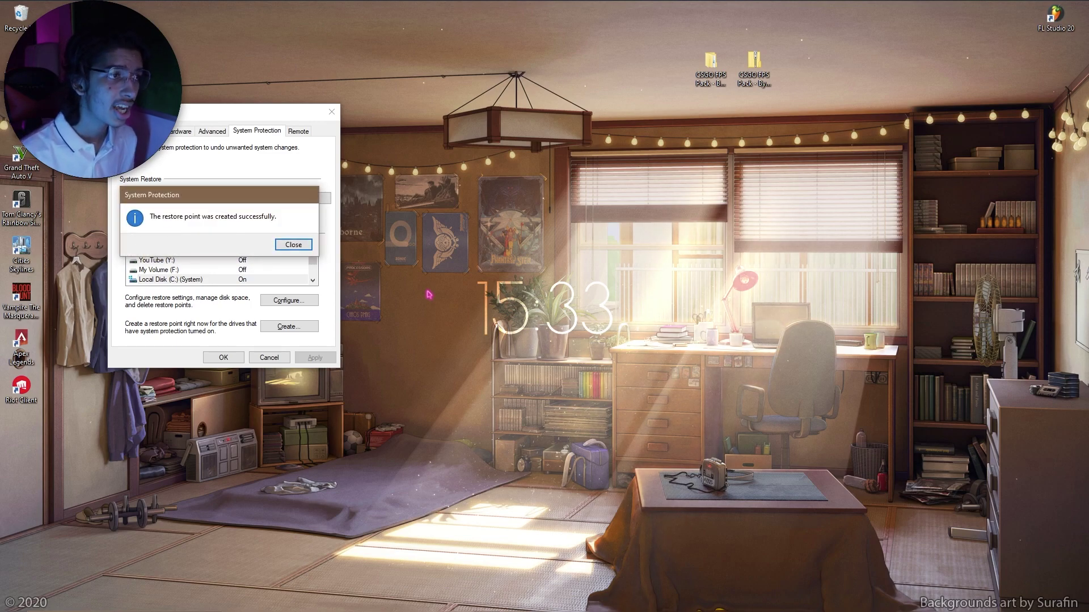
click(294, 245)
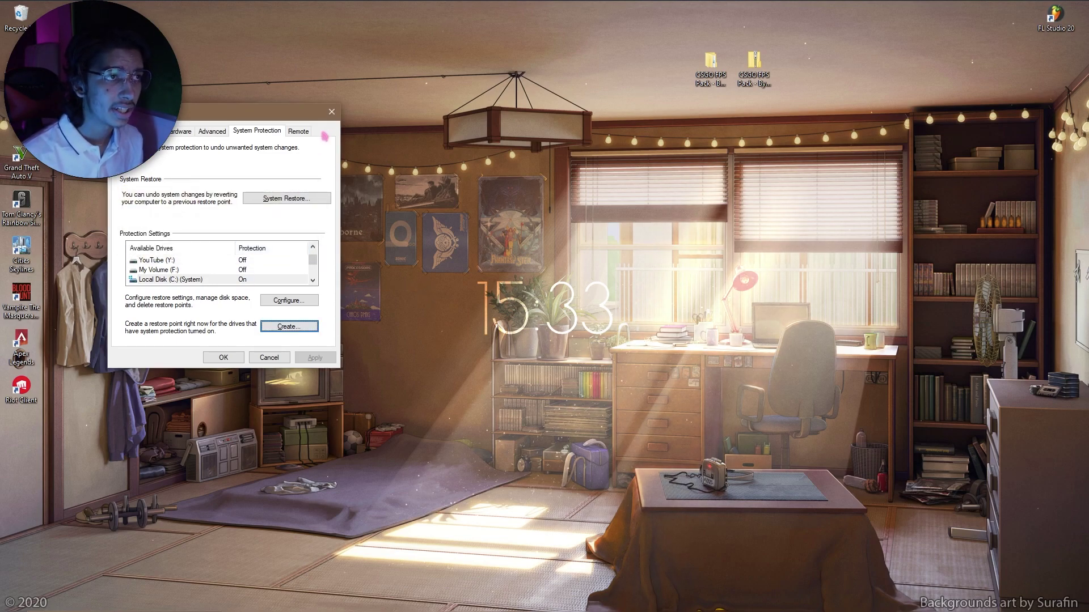
click(332, 112)
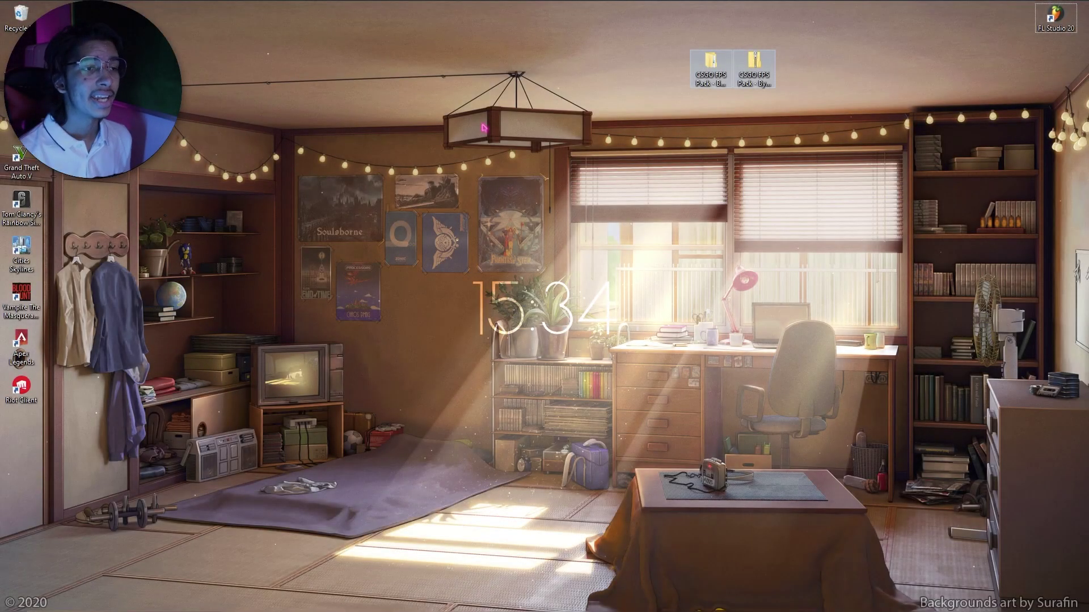
Open NVIDIA Control Panel's Manage 3D settings page from the desktop context menu
click(599, 118)
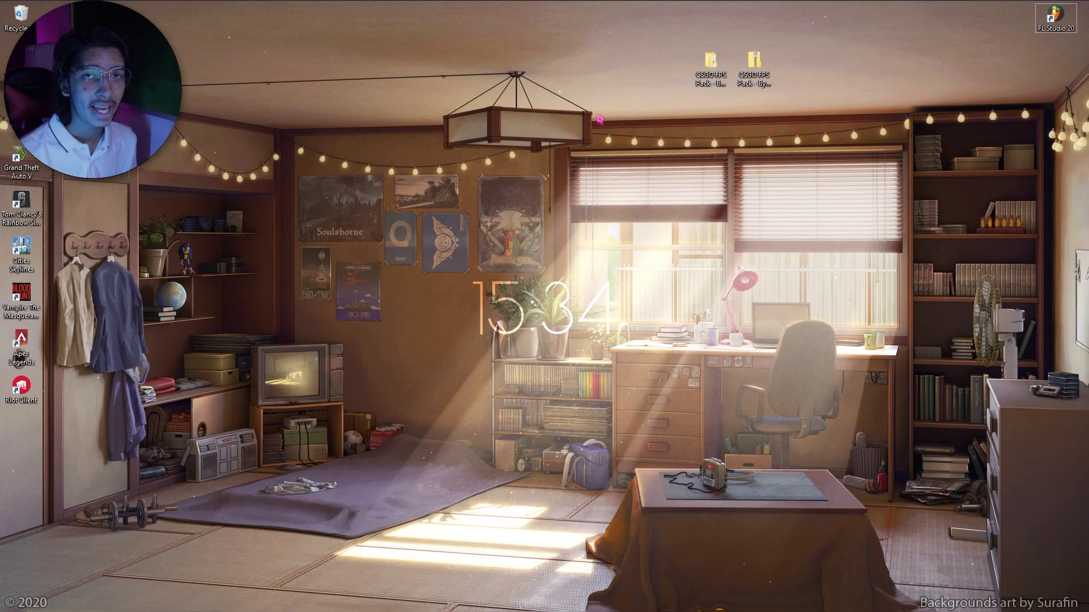
right_click(508, 81)
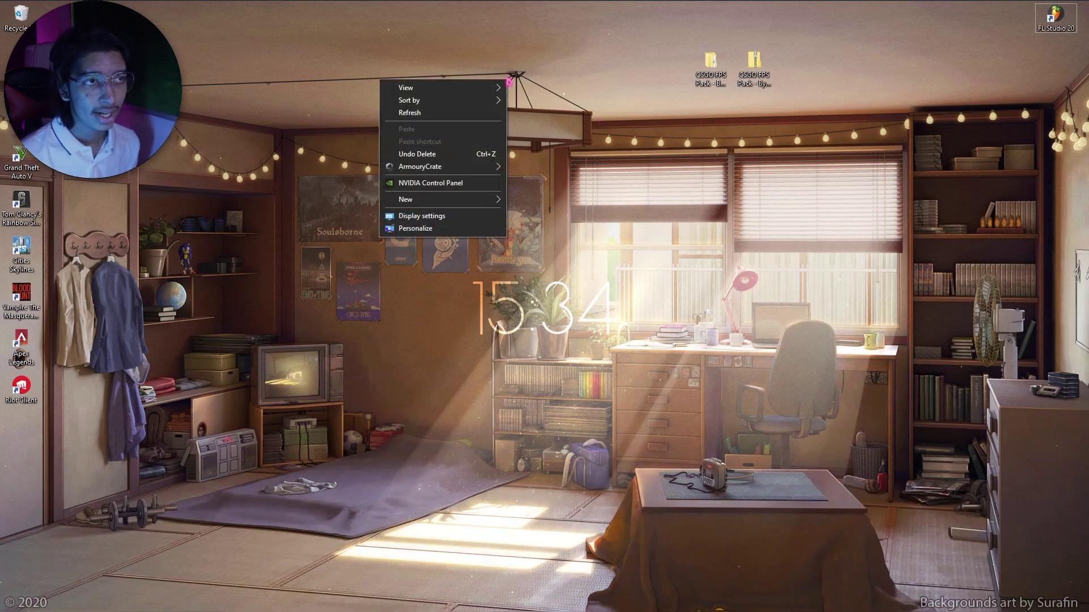
click(408, 184)
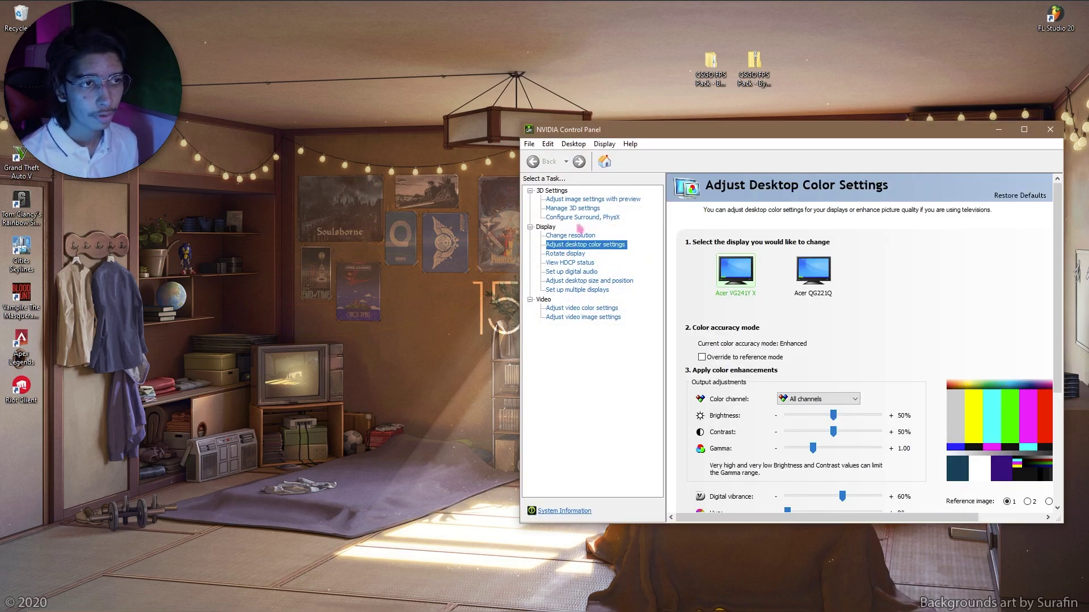
click(573, 208)
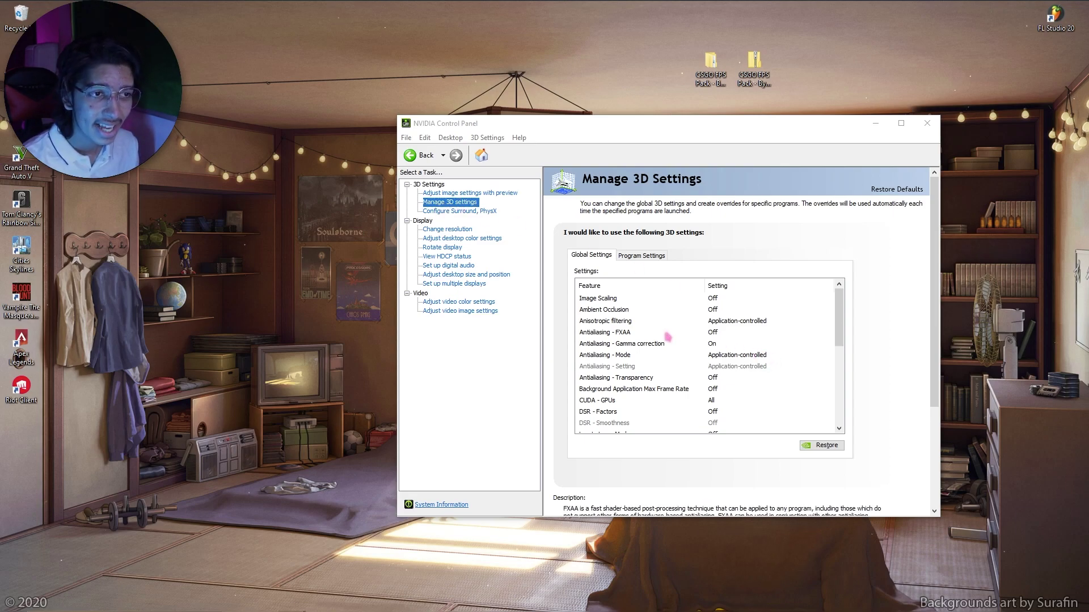
Set global Low Latency Mode to On, then close NVIDIA Control Panel
scroll(624, 337, down, 3)
click(617, 336)
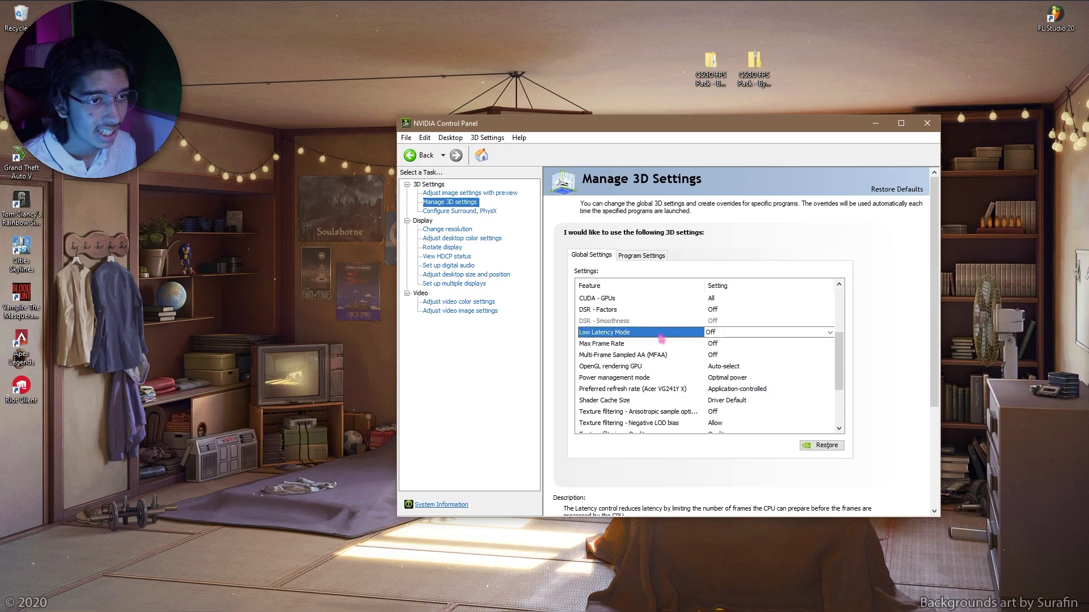
click(721, 335)
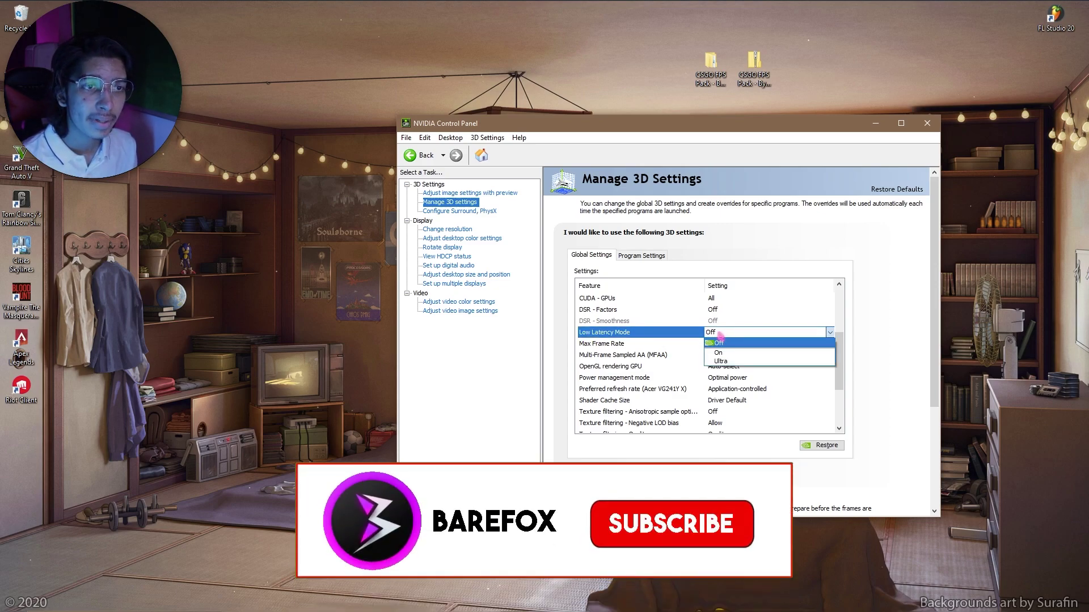
click(718, 352)
scroll(723, 334, up, 3)
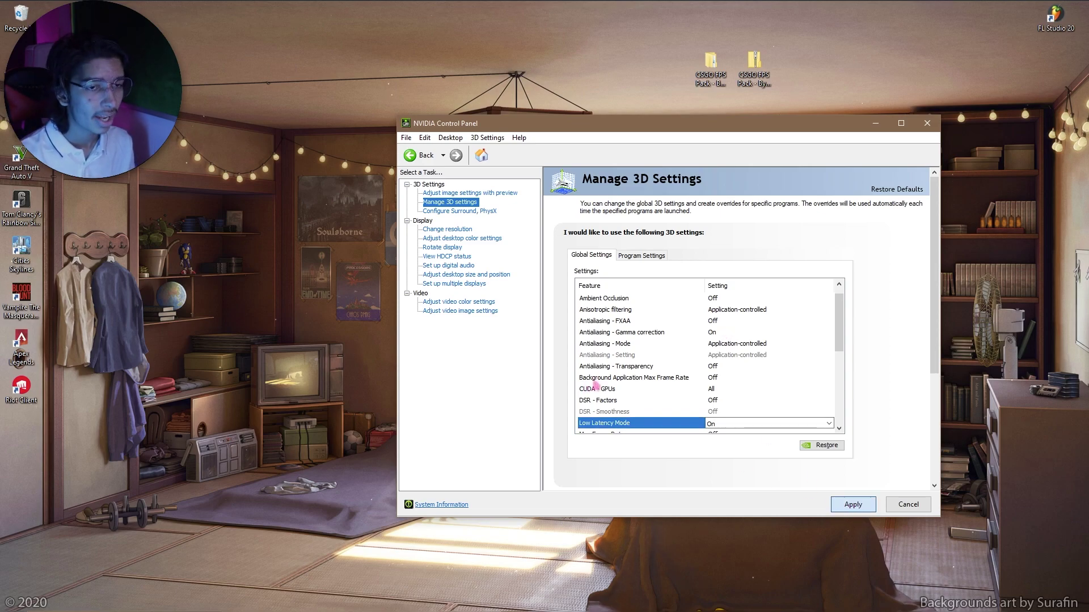
scroll(595, 384, up, 1)
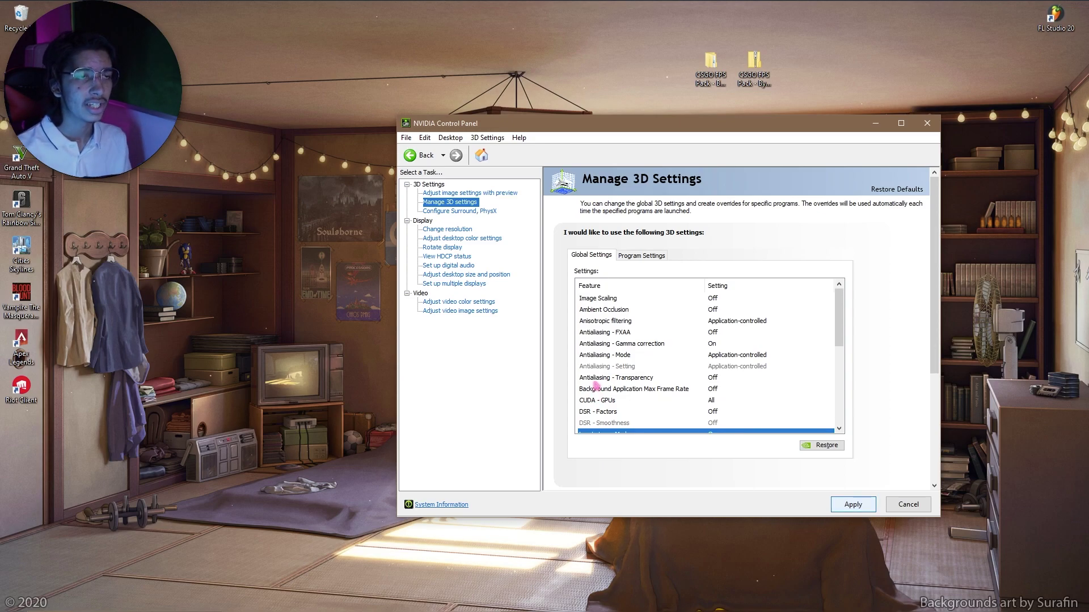
scroll(596, 384, down, 1)
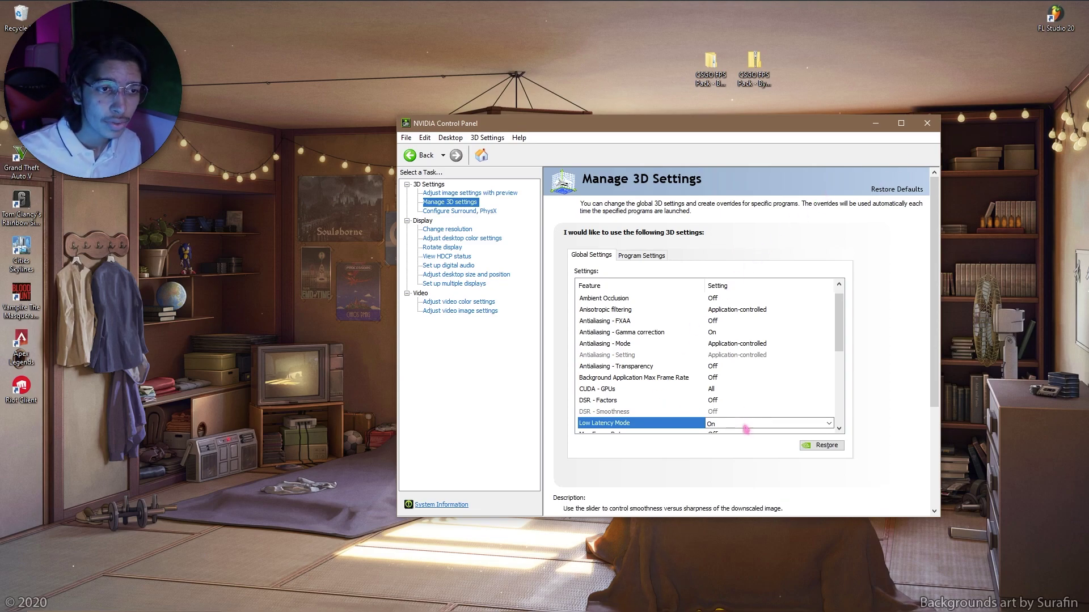
click(927, 123)
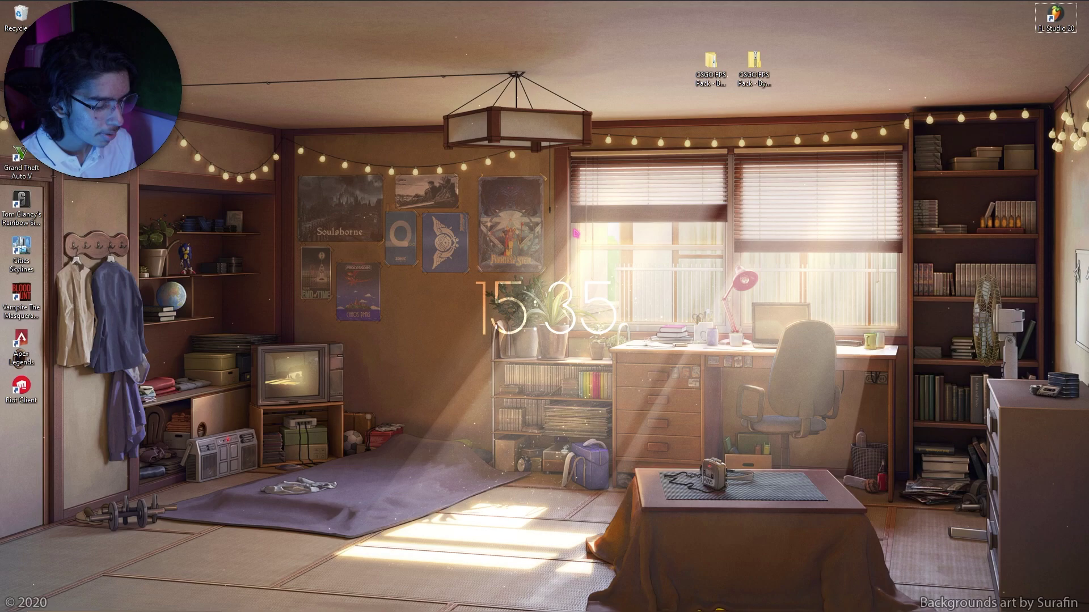
Permanently delete all 9 items in the Windows Temp folder and close it
key(super+r)
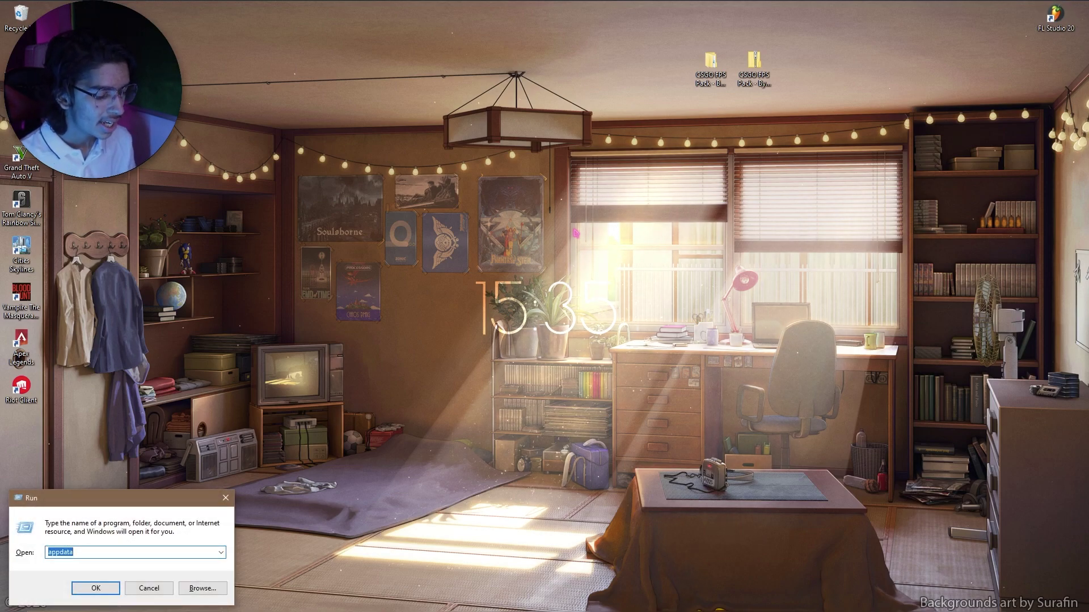
text(twem)
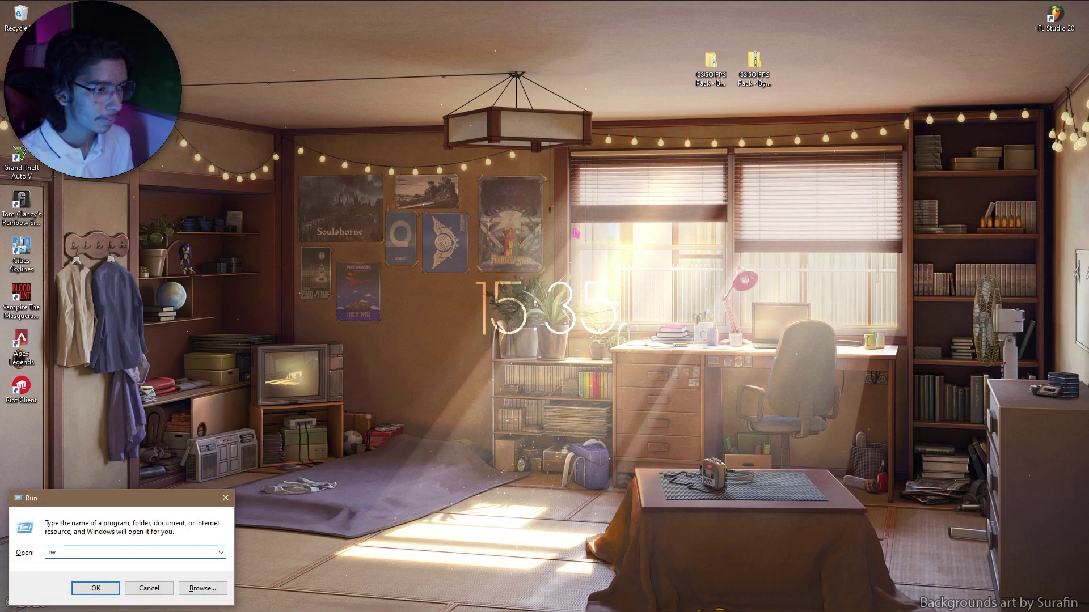
key(BackSpace)
text(emp)
key(Return)
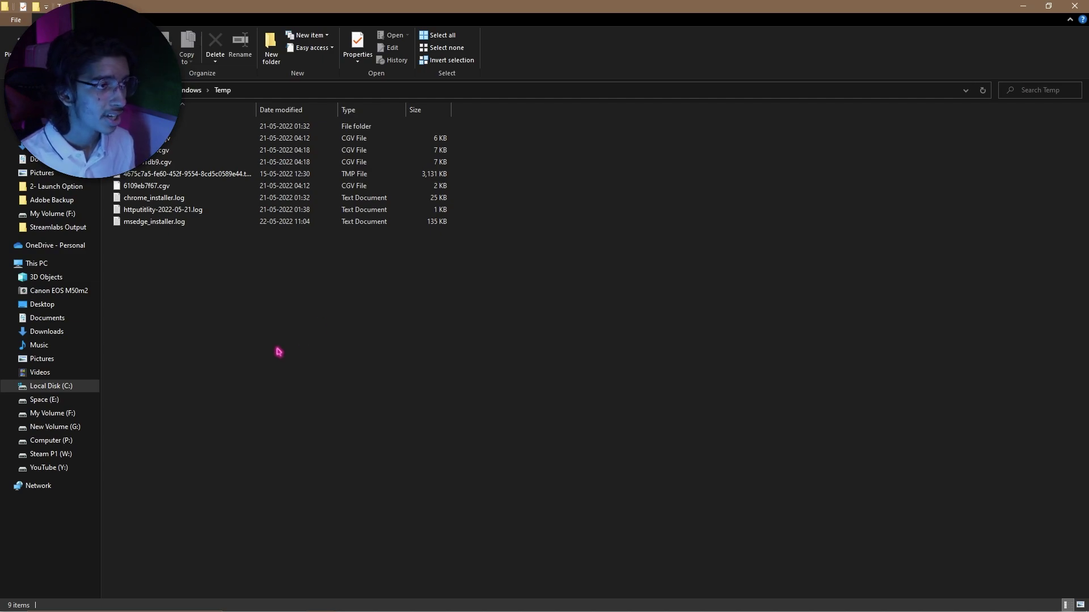
key(ctrl+a)
key(shift+Delete)
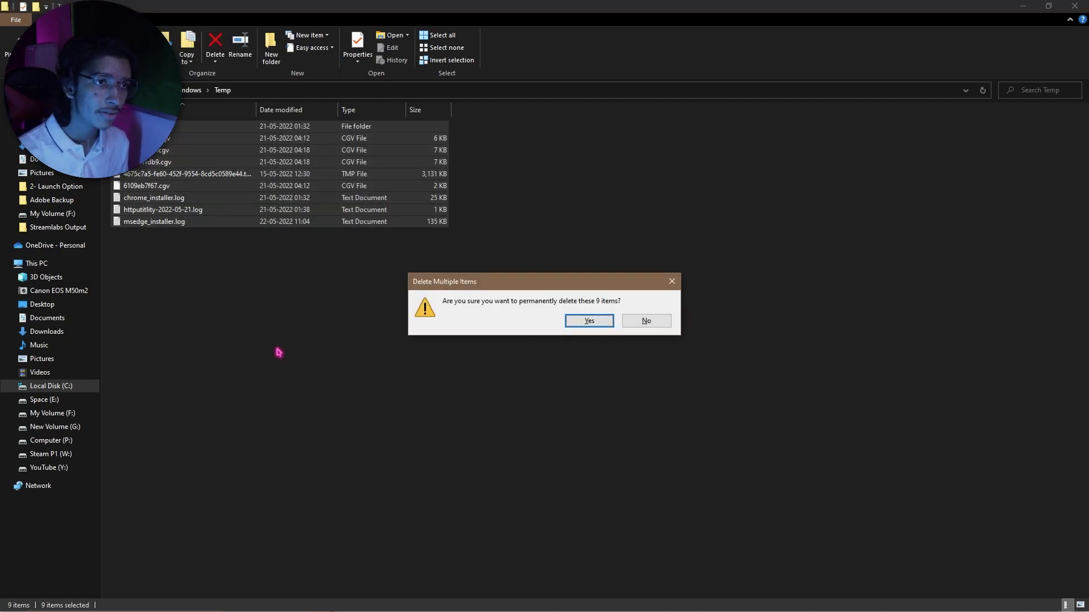
key(Return)
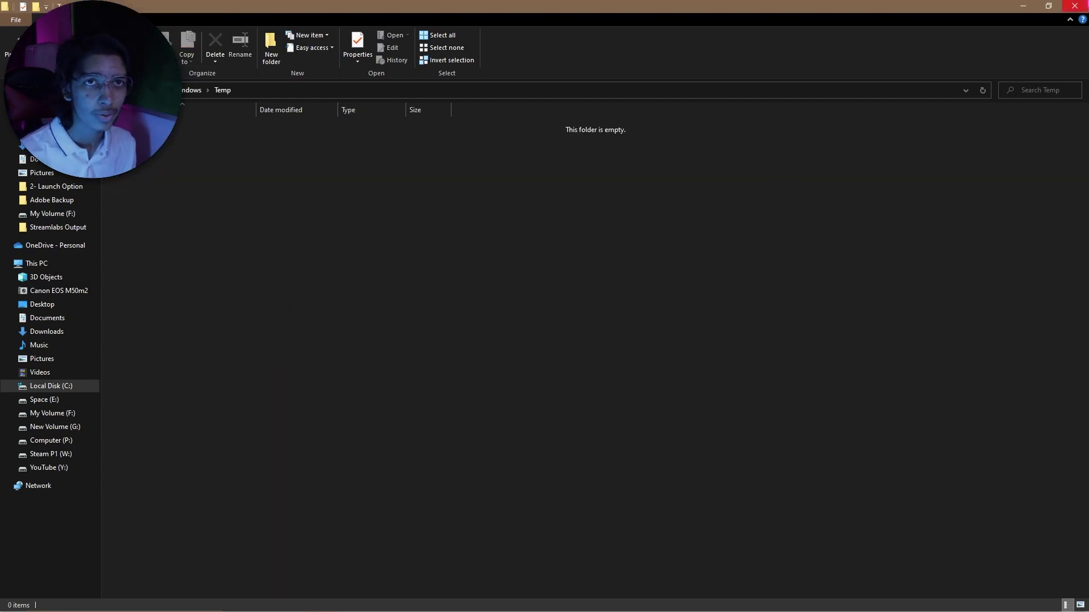
key(alt+F4)
Permanently delete the 64 items in %temp%, skipping in-use files, and close the window
key(super+r)
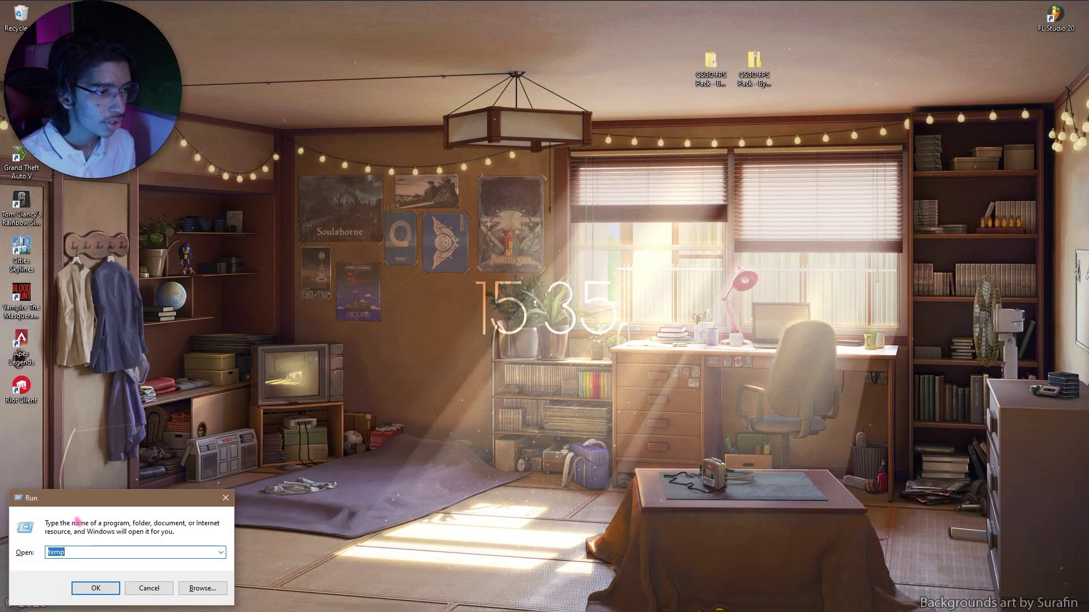
text(%)
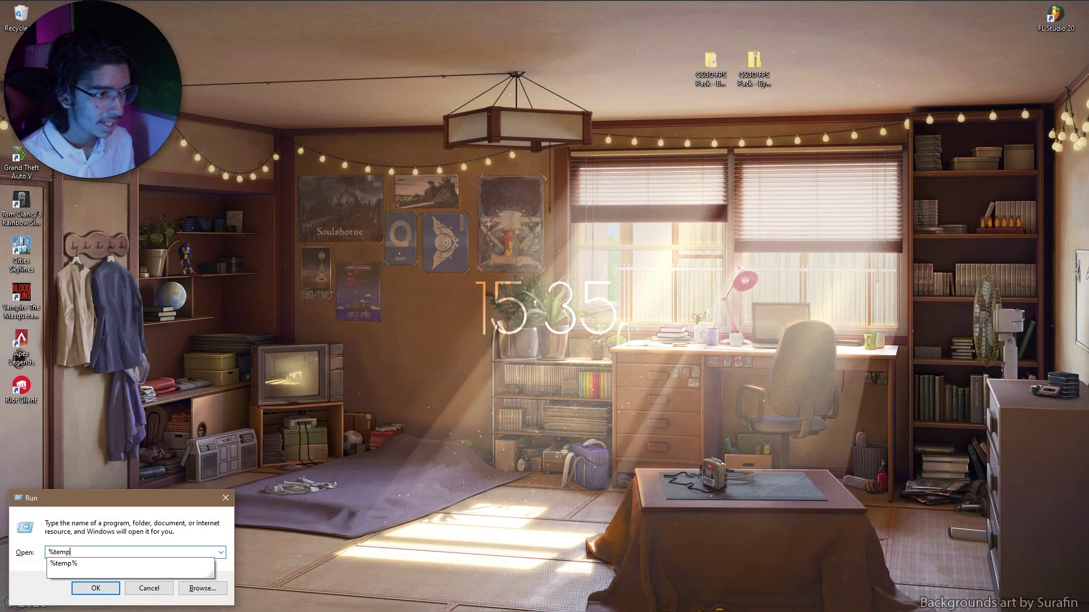
text(temp%)
key(Return)
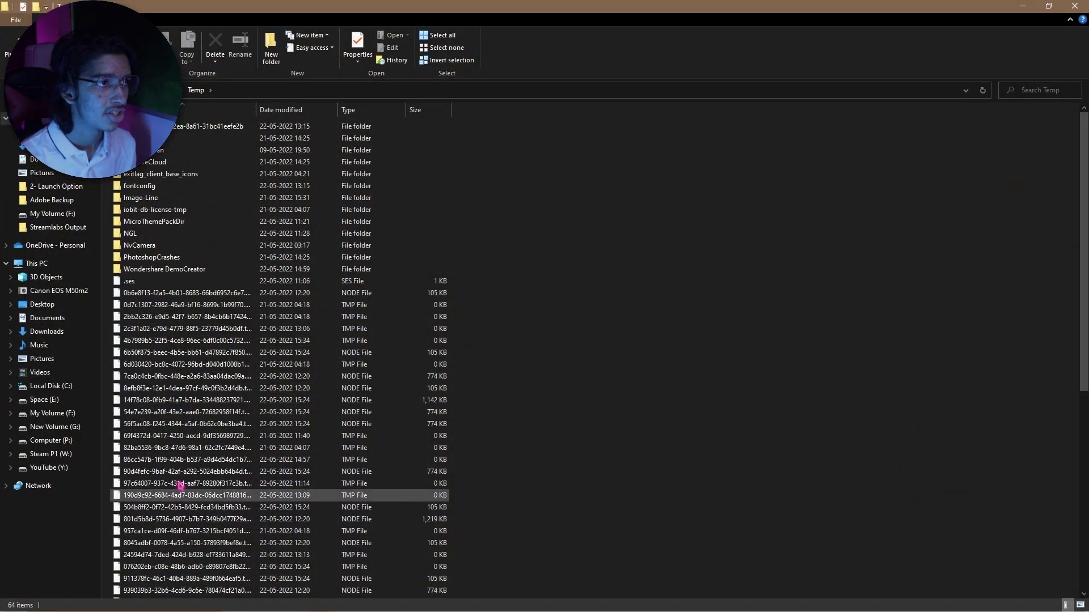
scroll(317, 397, down, 8)
scroll(316, 397, up, 8)
key(ctrl+a)
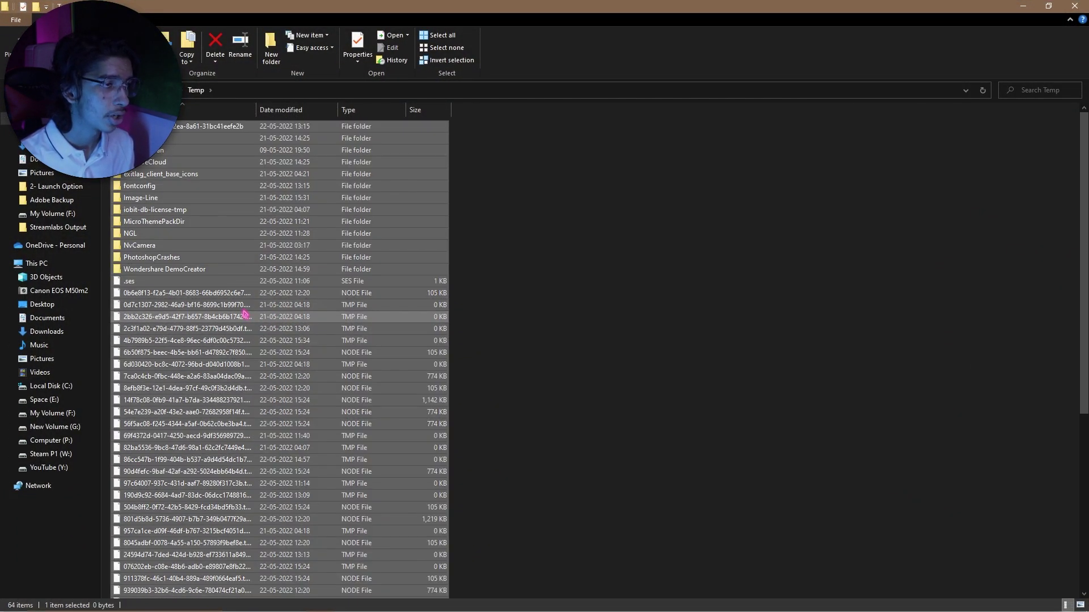
key(shift+Delete)
key(Return)
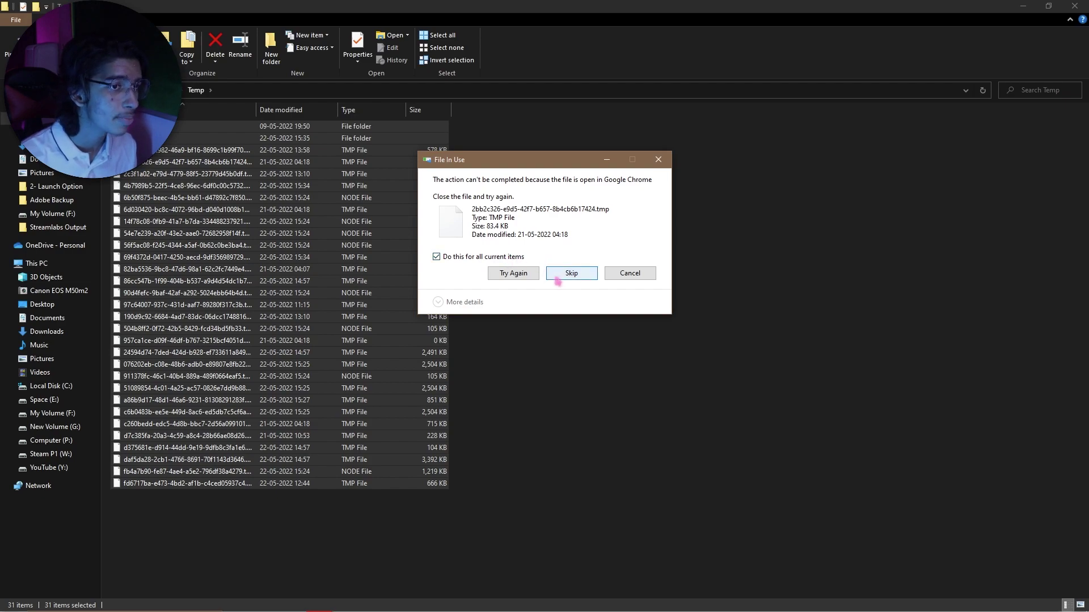
click(583, 278)
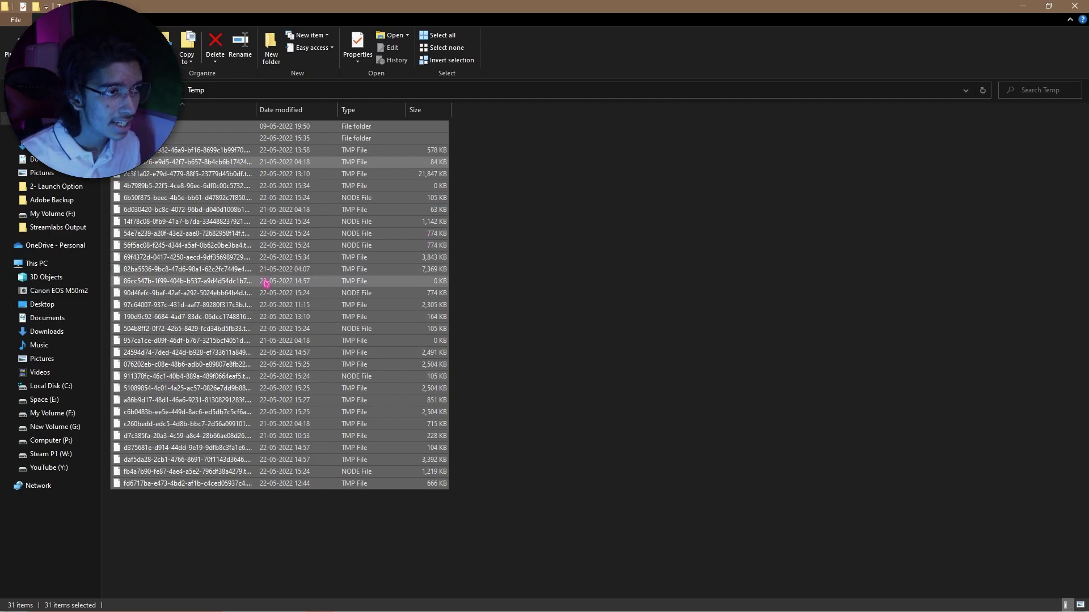
click(1075, 5)
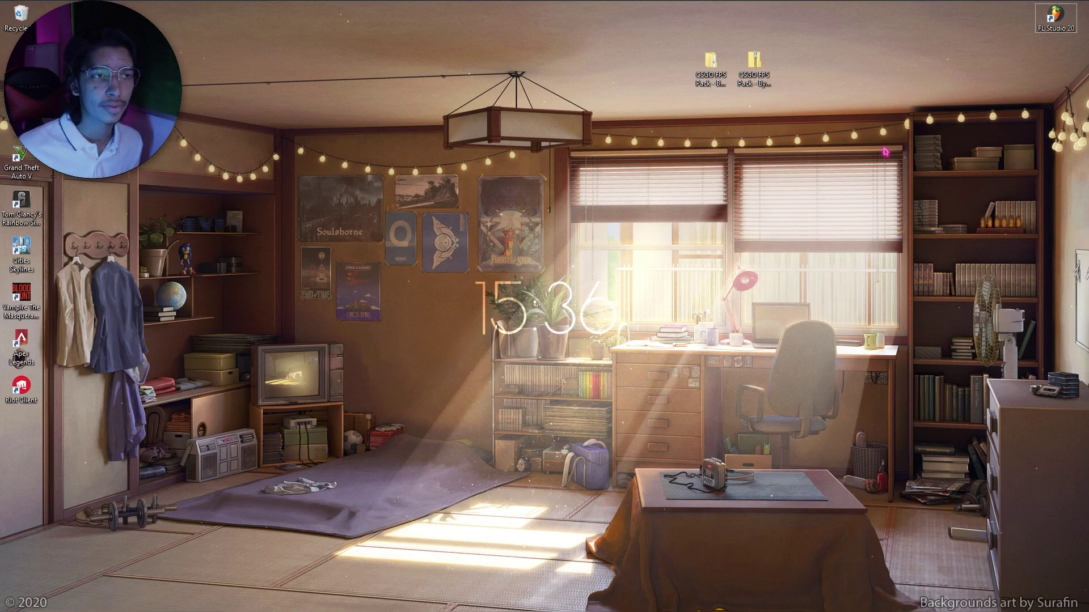
Open the '1- Settings Configuration' subfolder inside the desktop CSGO FPS Pack folder
double_click(710, 63)
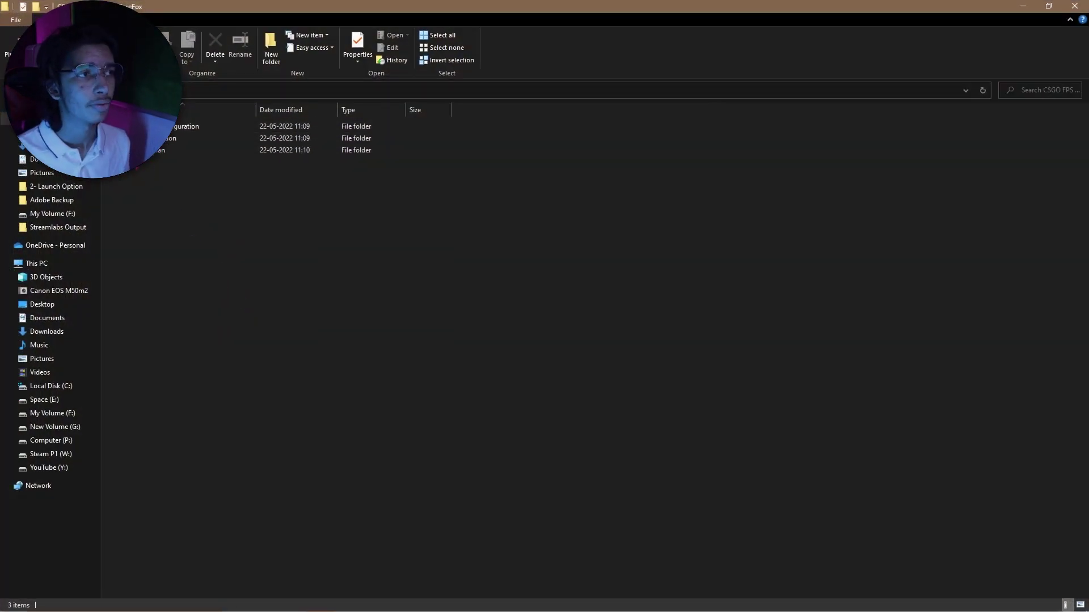
click(174, 130)
double_click(174, 130)
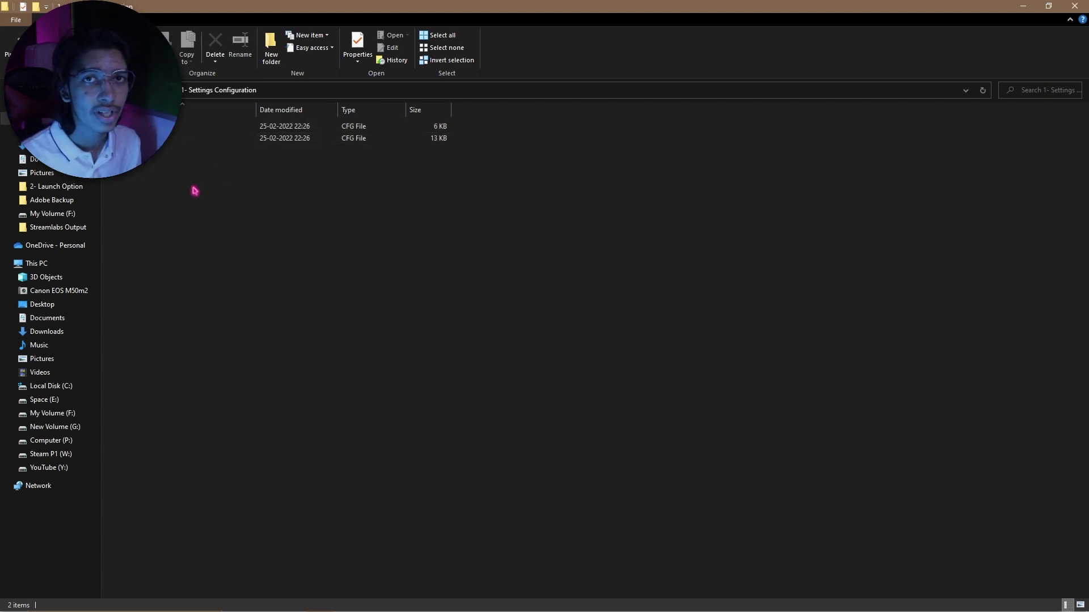
key(super)
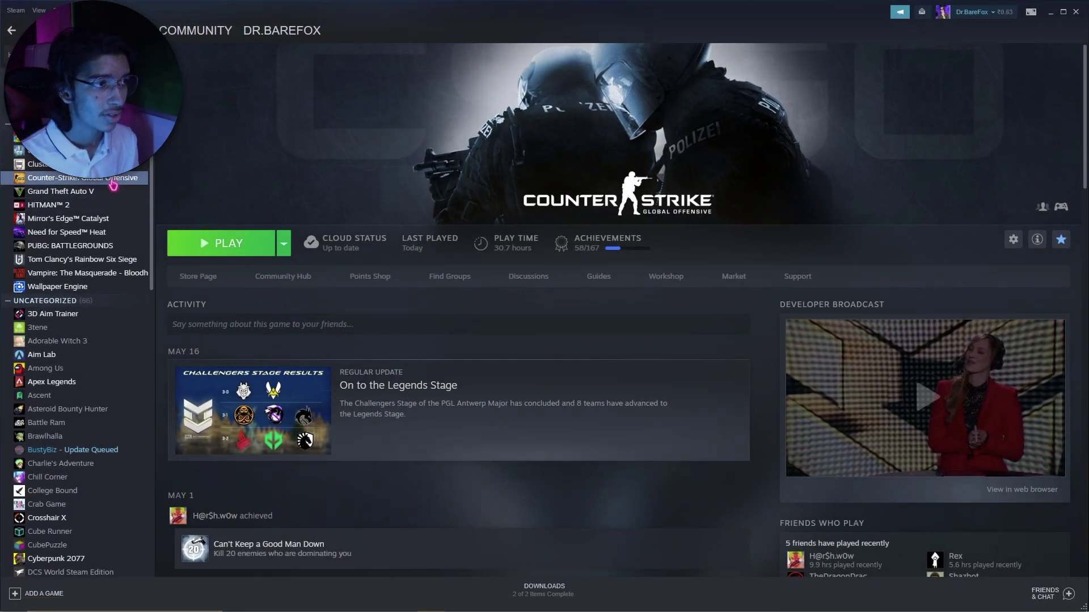
Browse Counter-Strike: Global Offensive's local files from its Steam properties
right_click(113, 184)
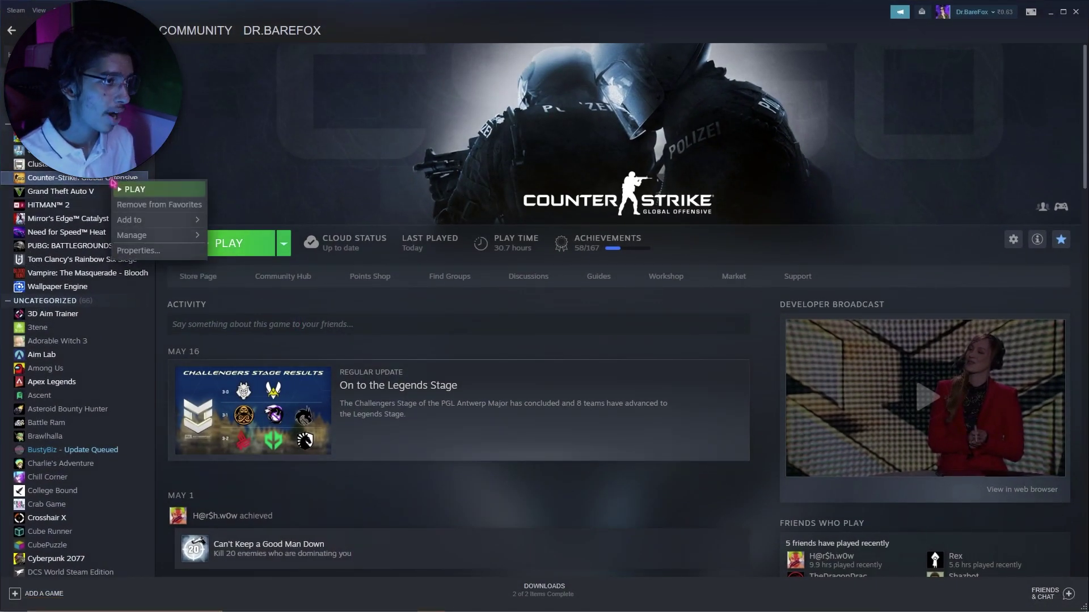
click(139, 255)
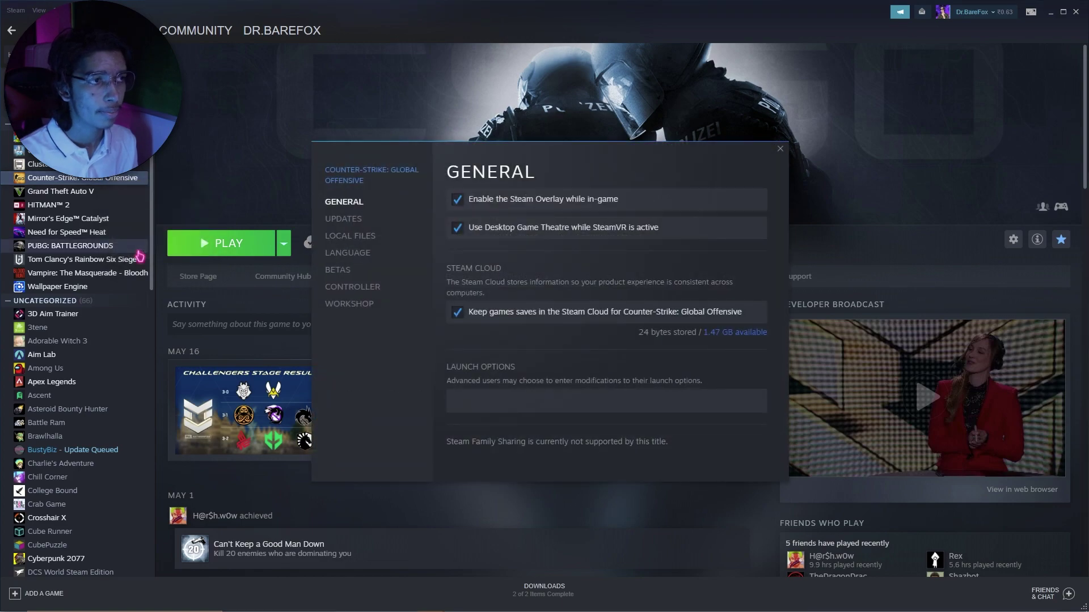
click(349, 237)
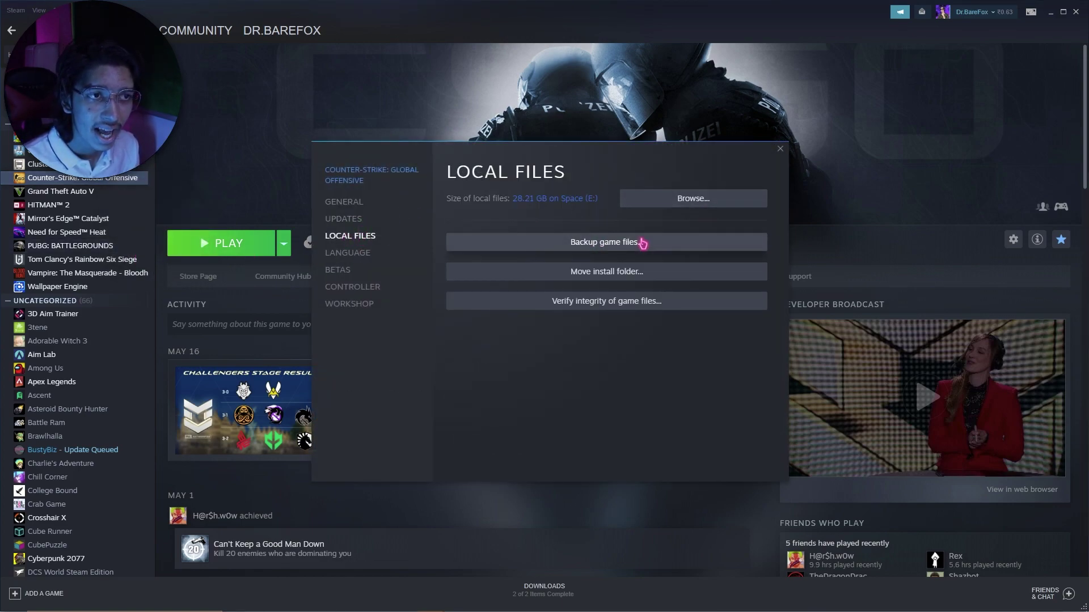
click(673, 198)
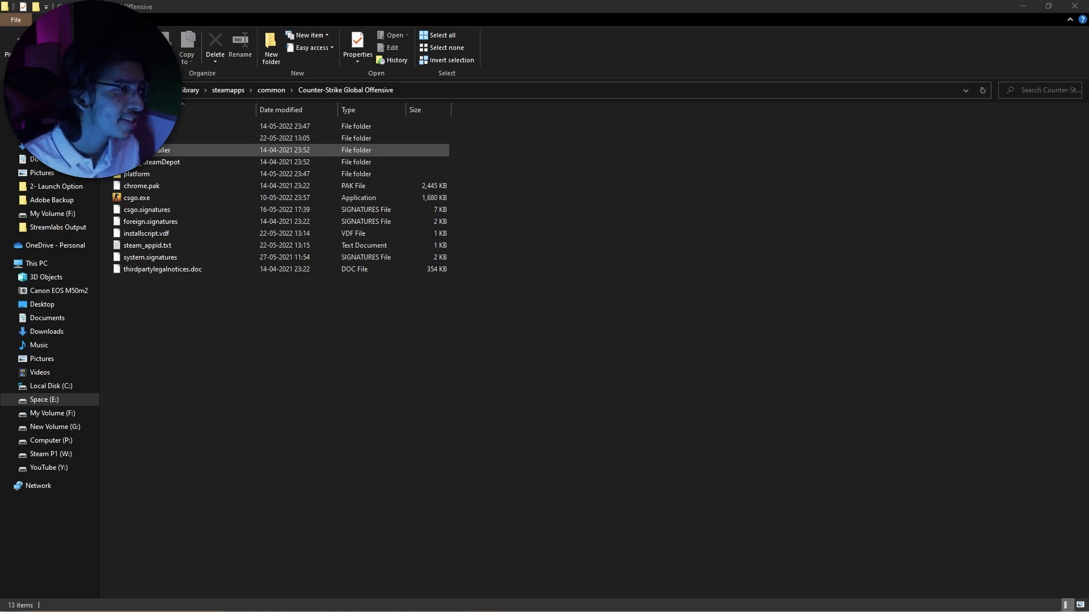
Copy autoexec.cfg and config.cfg into csgo\cfg, replacing originals, then return to the pack folder
double_click(142, 138)
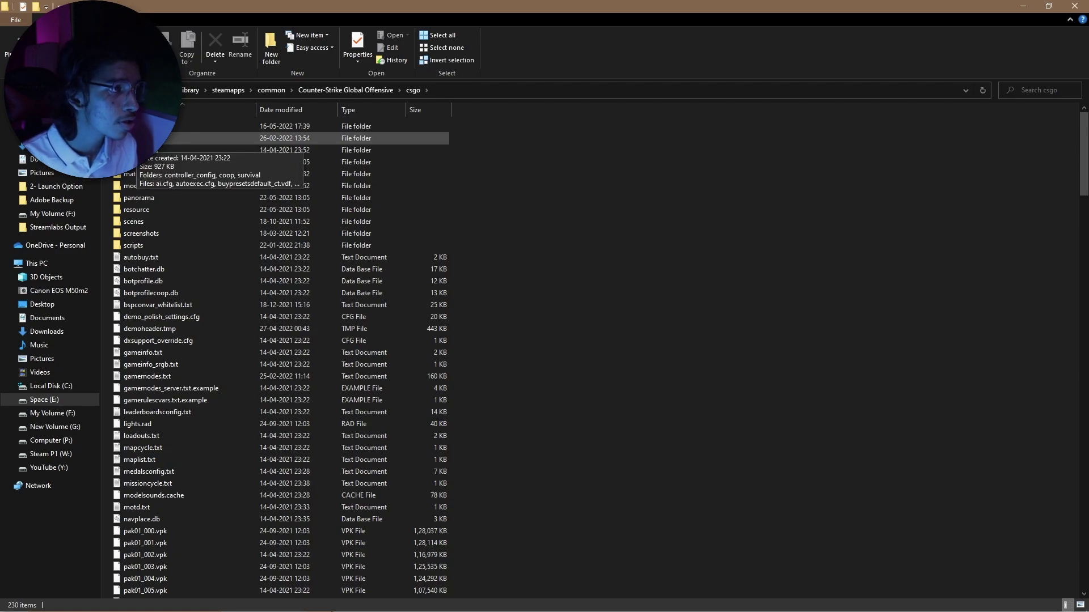
double_click(141, 138)
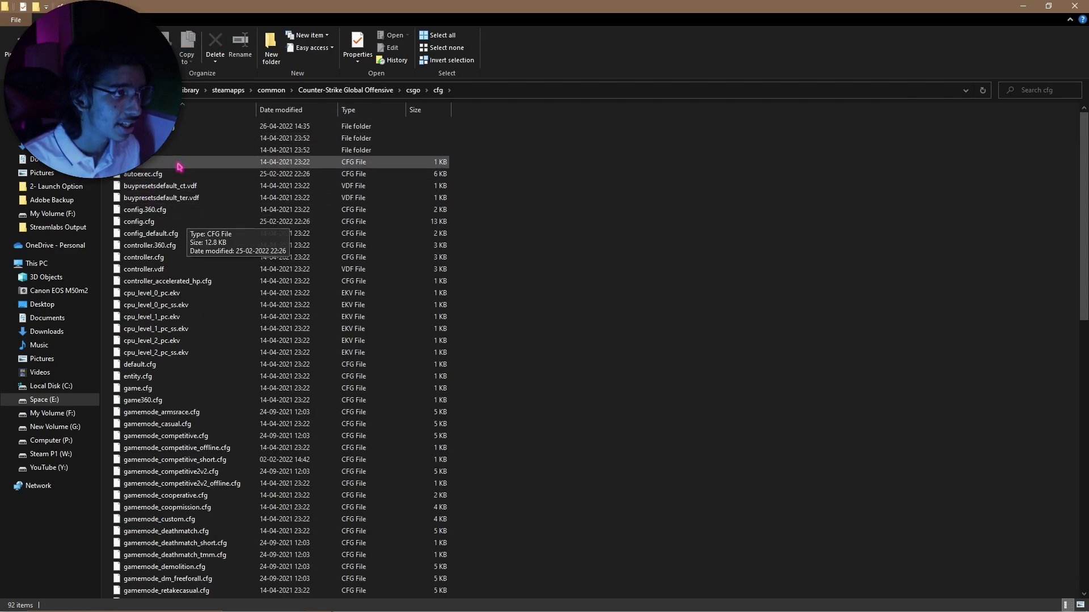
key(alt+Tab)
drag(631, 280, 241, 214)
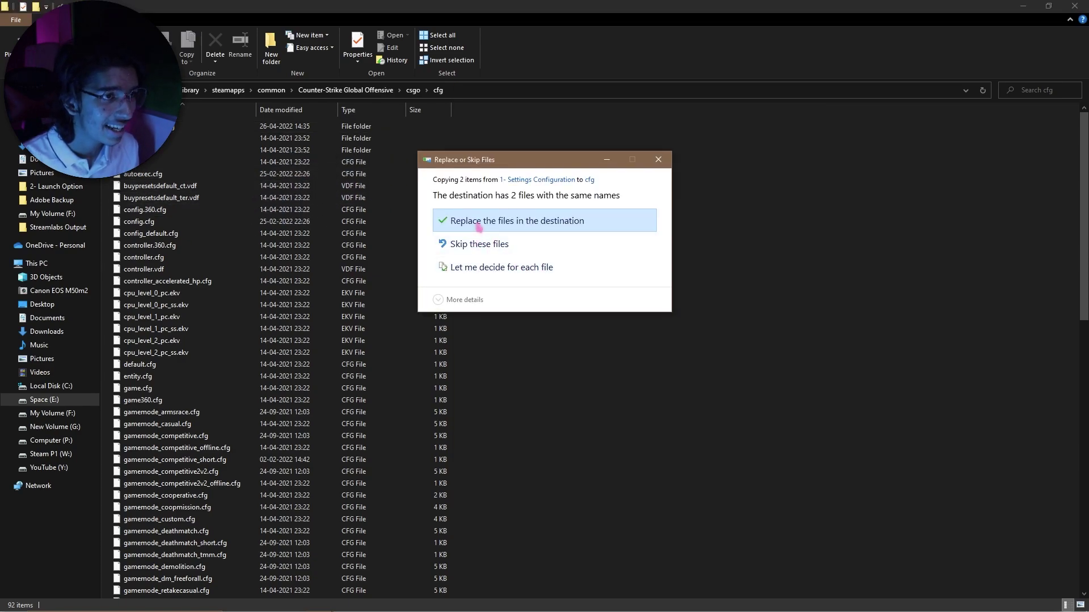
click(479, 225)
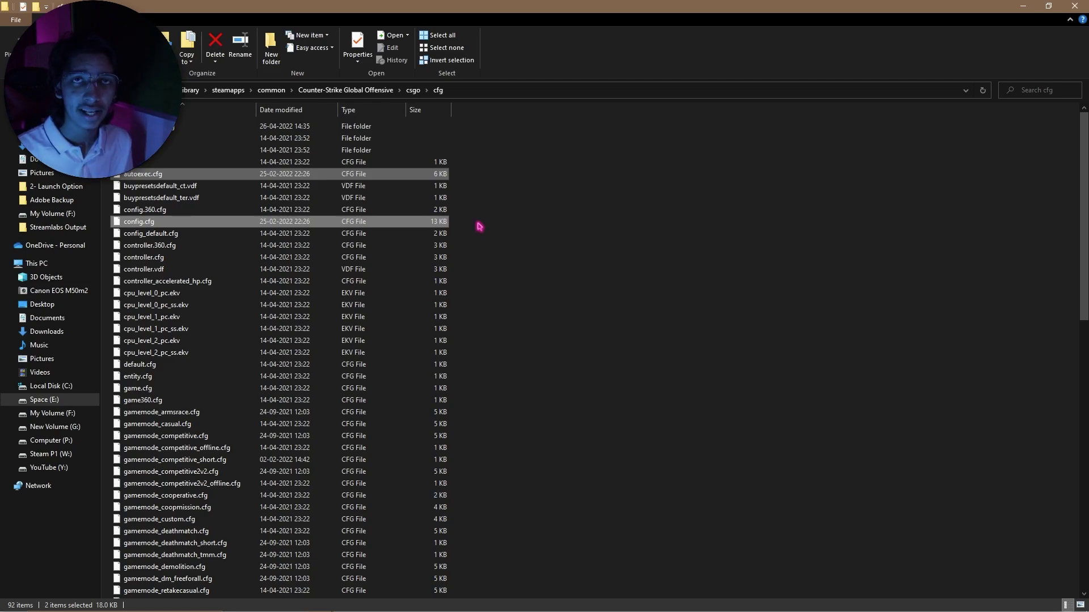
click(1074, 7)
drag(694, 97, 570, 3)
key(alt+Up)
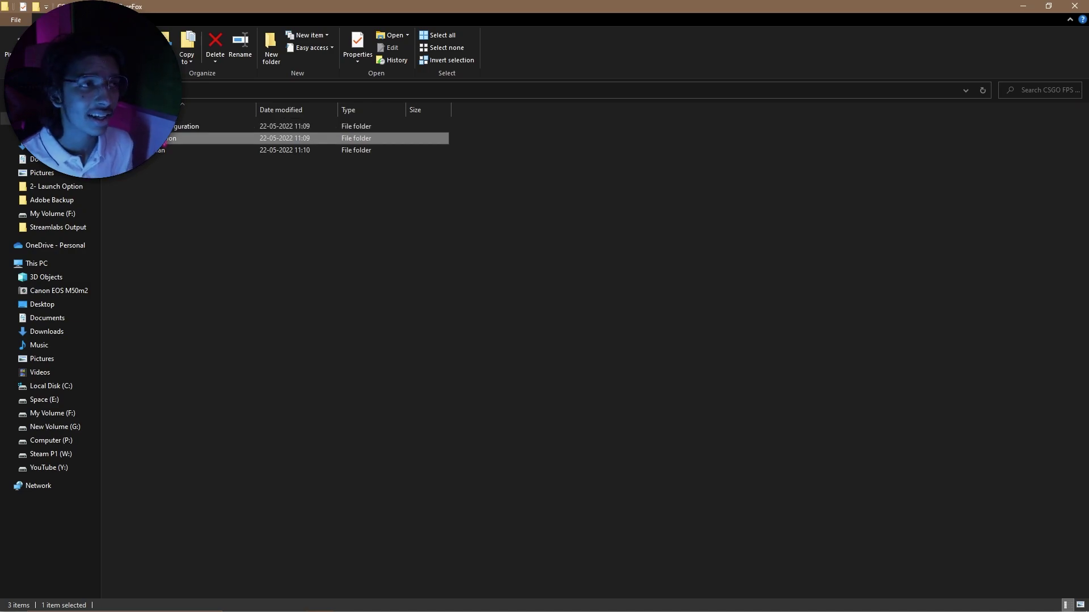
Open Launch Options.txt from '2- Launch Option' in Notepad and select its launch options line
double_click(171, 138)
double_click(188, 126)
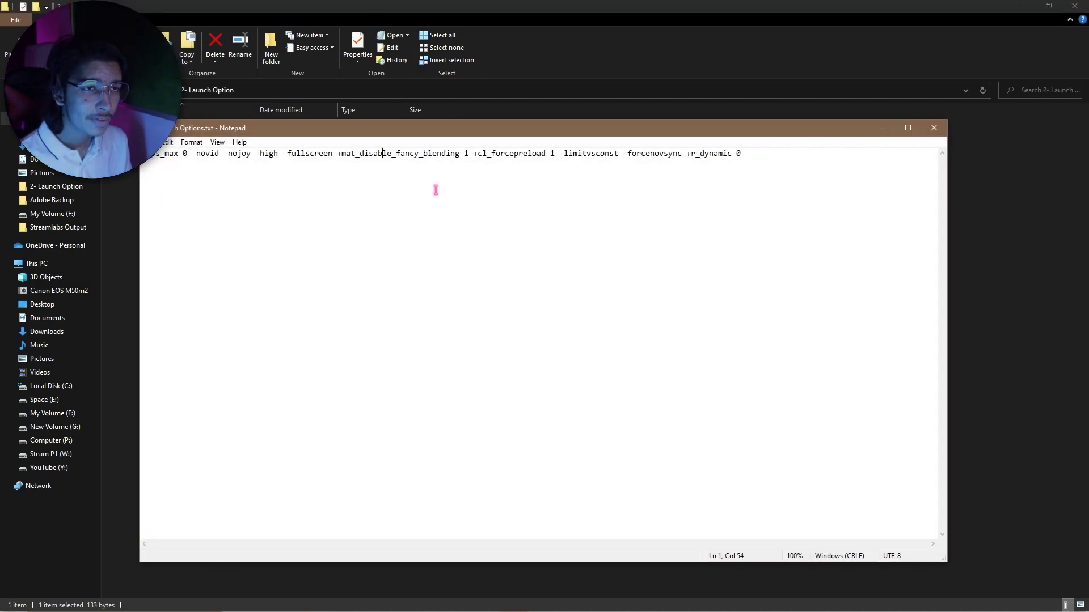
drag(747, 154, 269, 204)
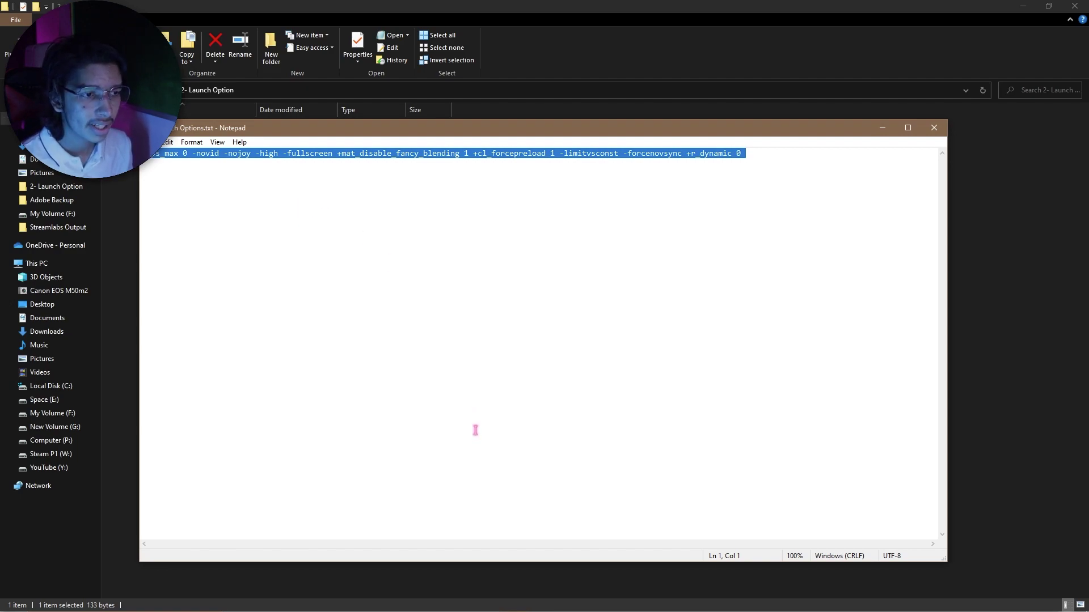
click(513, 602)
Paste the pack's line into Counter-Strike: Global Offensive's Steam launch options and close properties
right_click(100, 180)
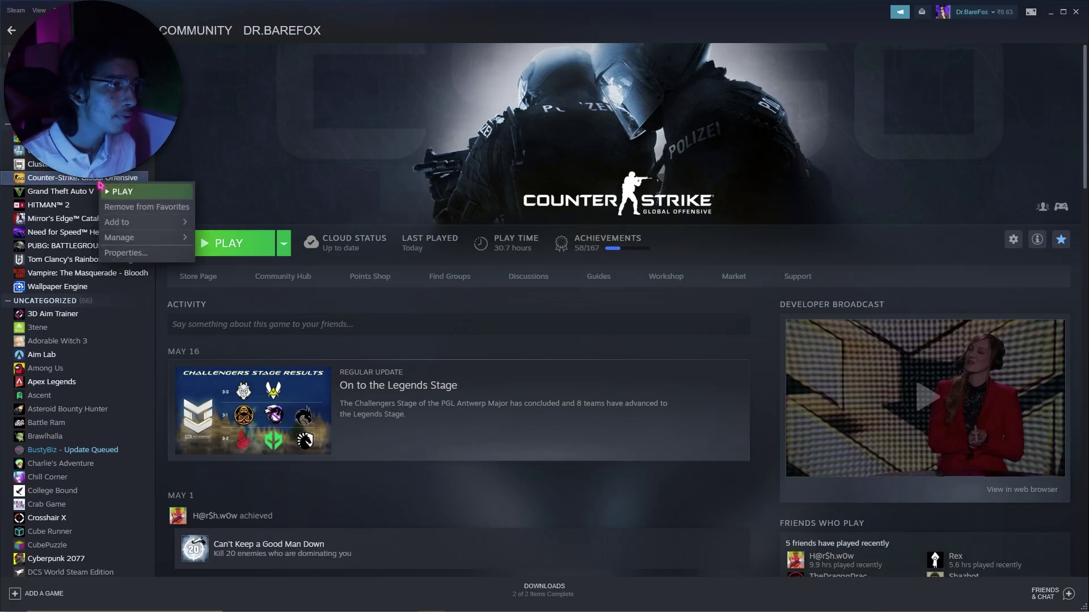
click(116, 256)
click(503, 400)
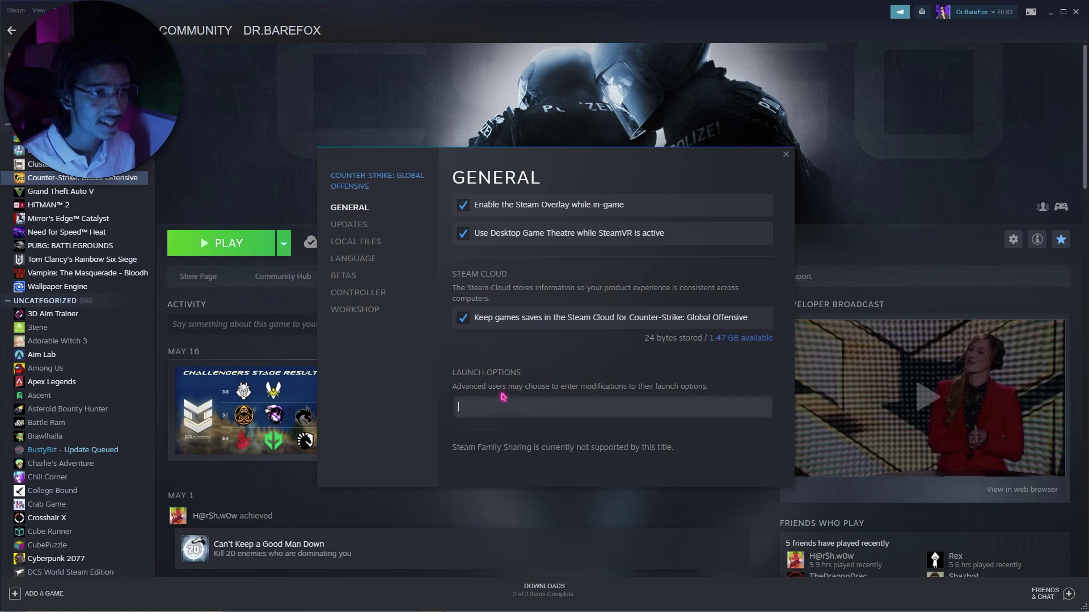
key(ctrl+v)
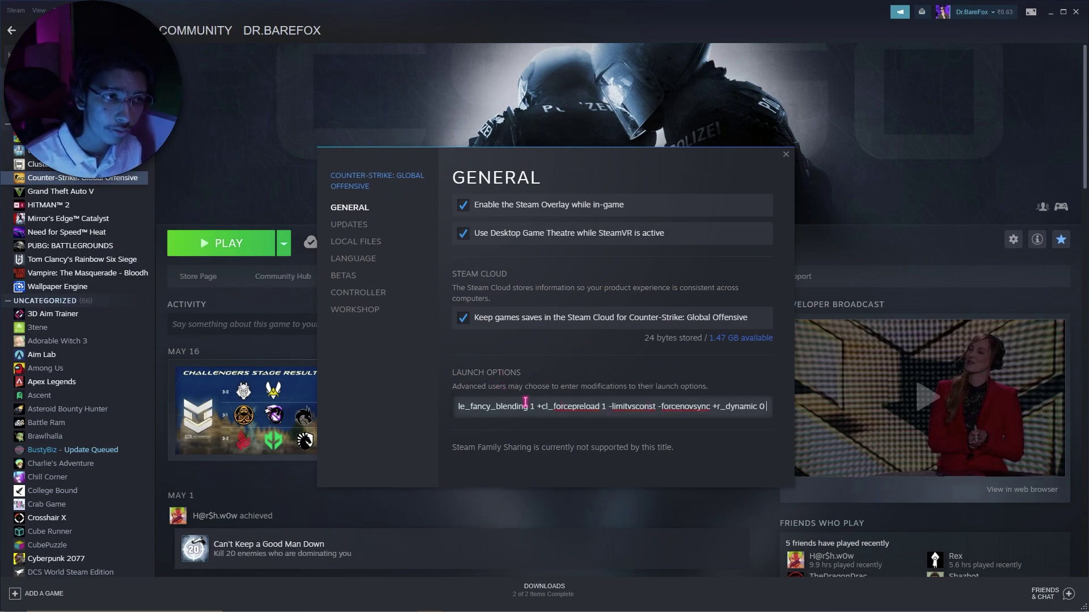
click(787, 154)
Open Ultimate Performance CMD.txt from '3 - PowerPlan' and select its powercfg command
click(1049, 11)
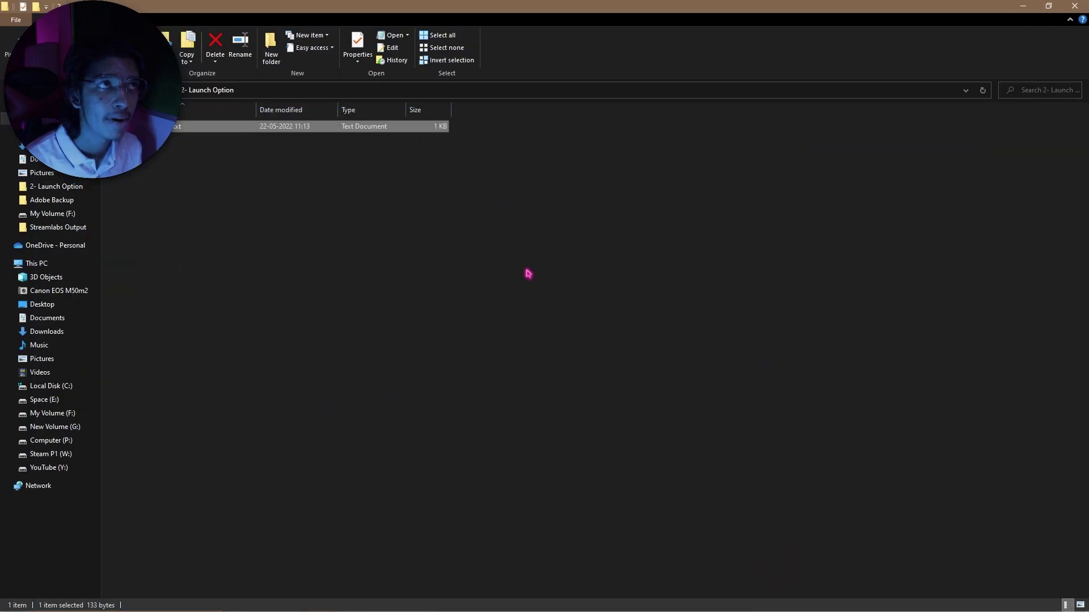
key(alt+Up)
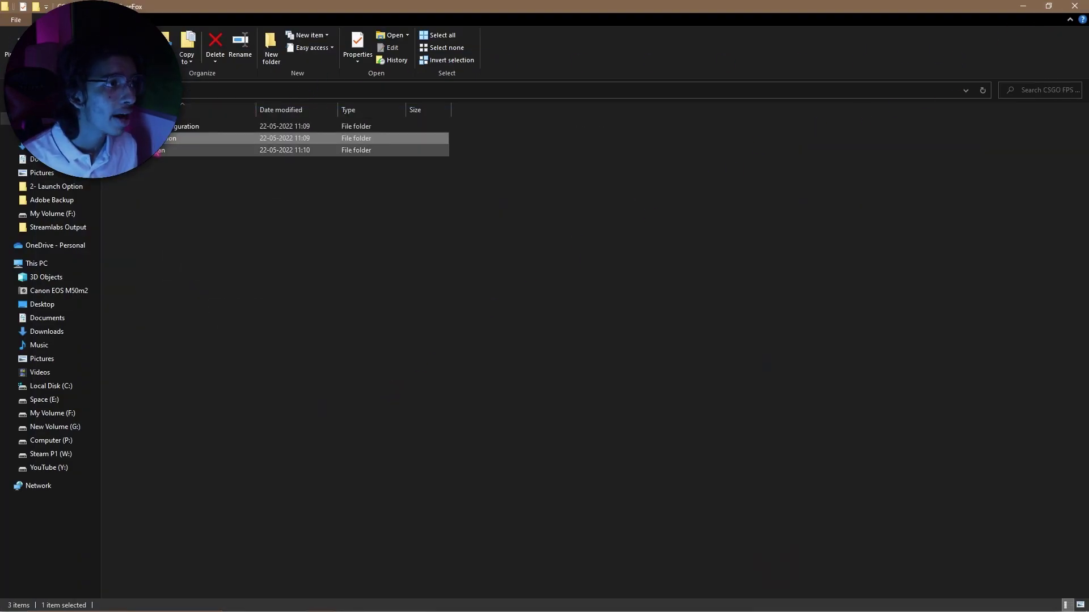
double_click(159, 151)
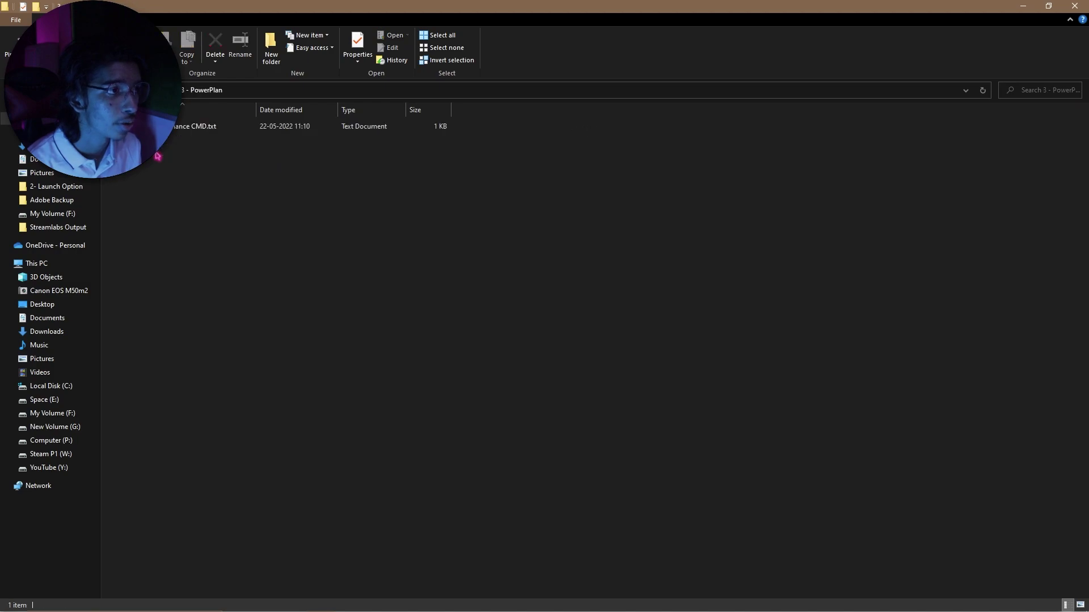
double_click(182, 127)
drag(440, 169, 152, 154)
key(ctrl+c)
Paste the powercfg -duplicatescheme command into an administrator Command Prompt
key(super)
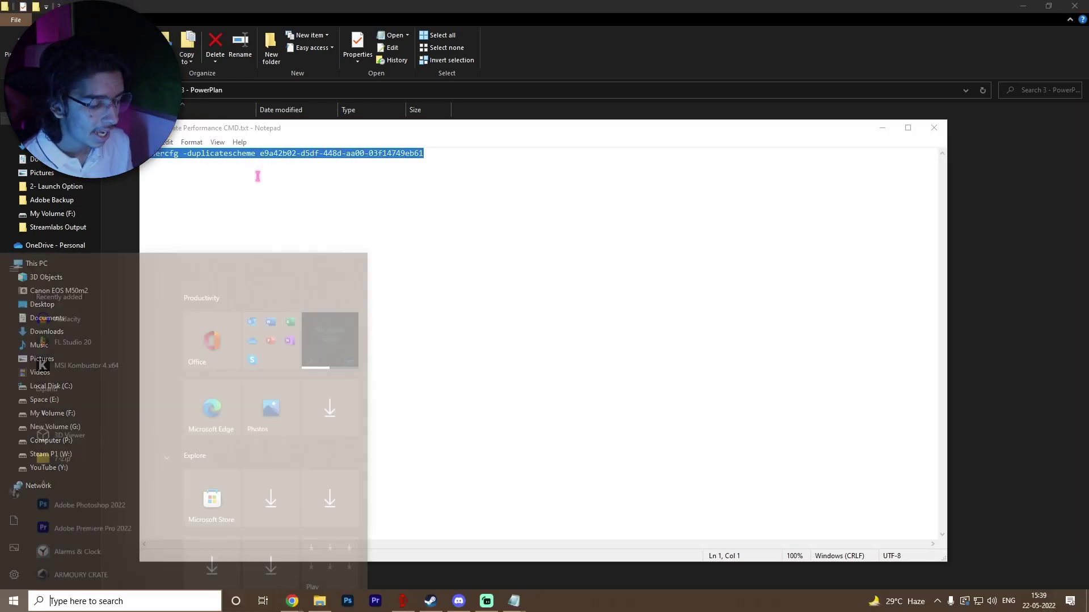
text(cmd)
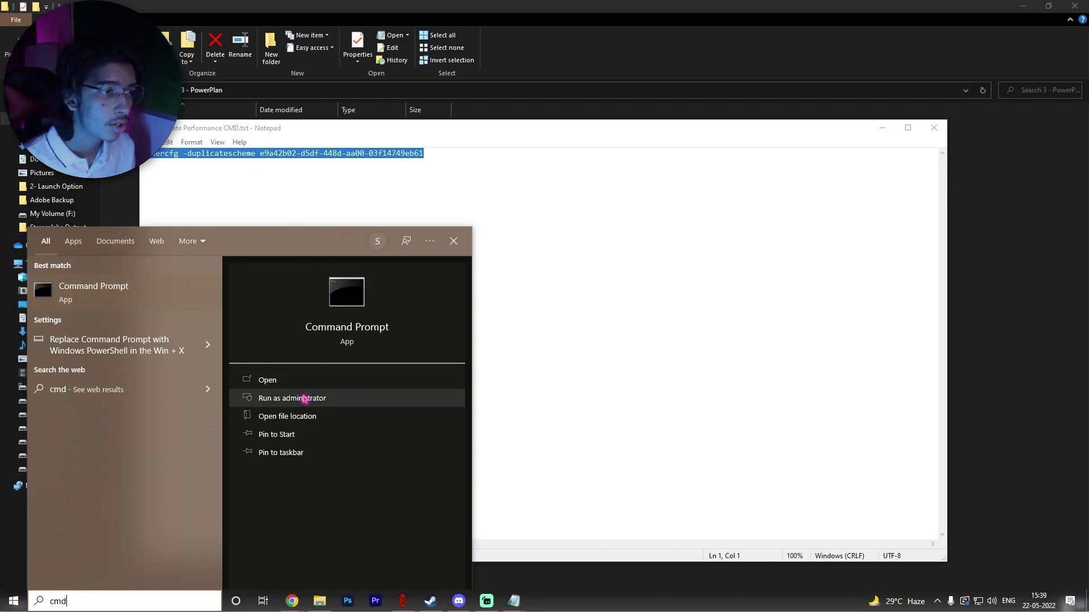
click(304, 398)
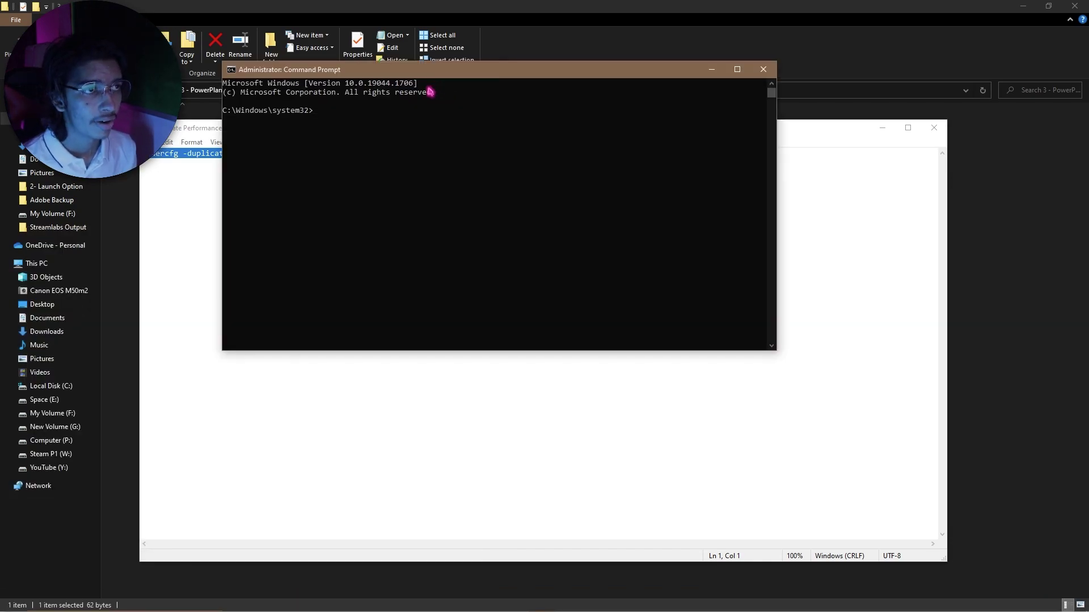
key(ctrl+v)
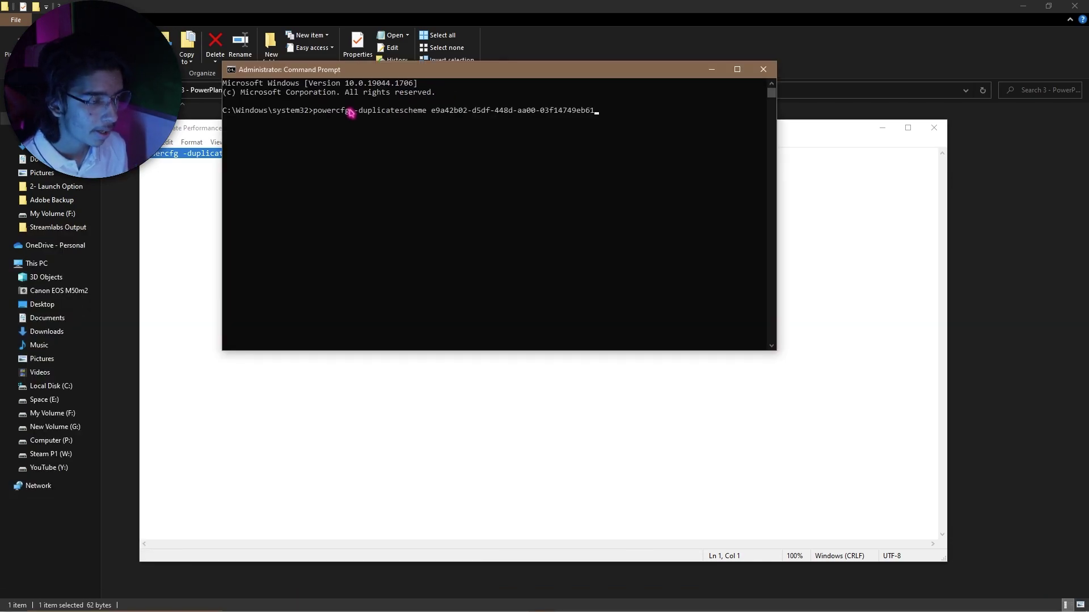
Close Command Prompt and open Control Panel from Start search
click(763, 70)
key(super)
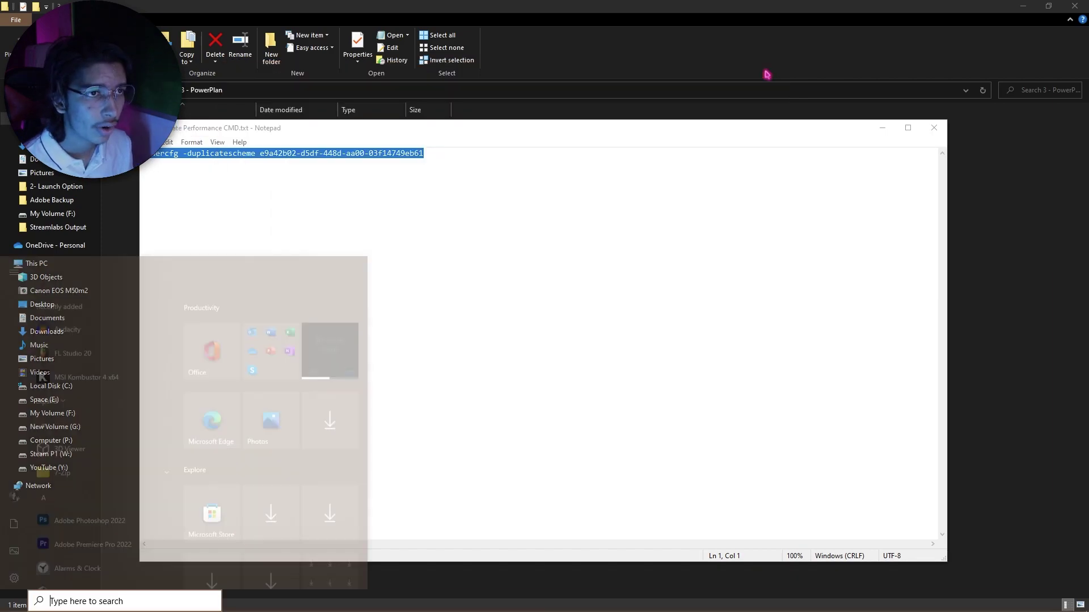
text(cp)
key(BackSpace)
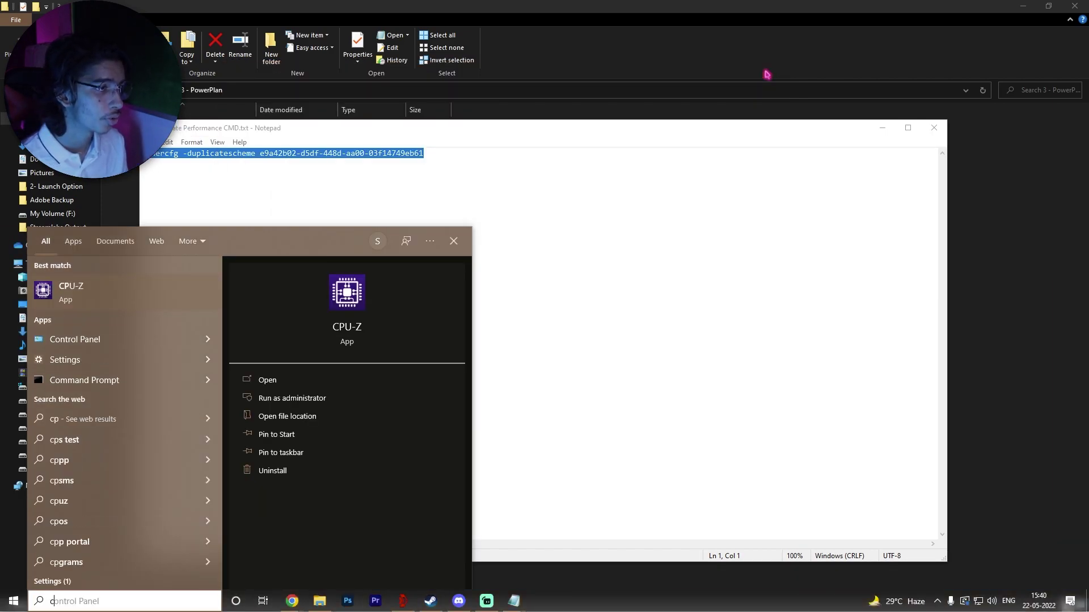
key(Return)
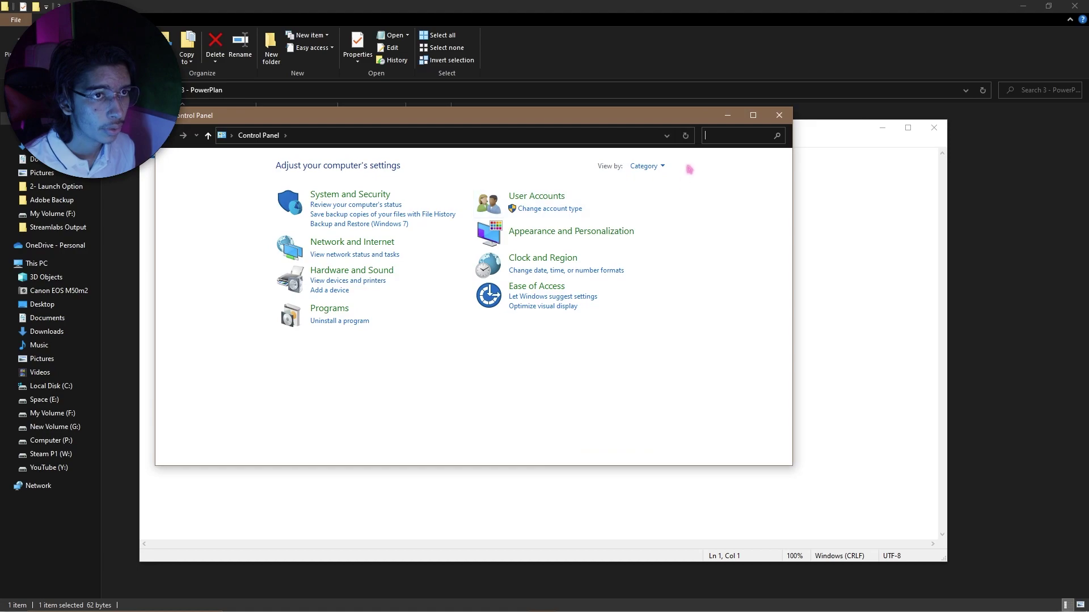
Make Ultimate Performance the active power plan, then close Power Options and Notepad
click(709, 136)
text(power)
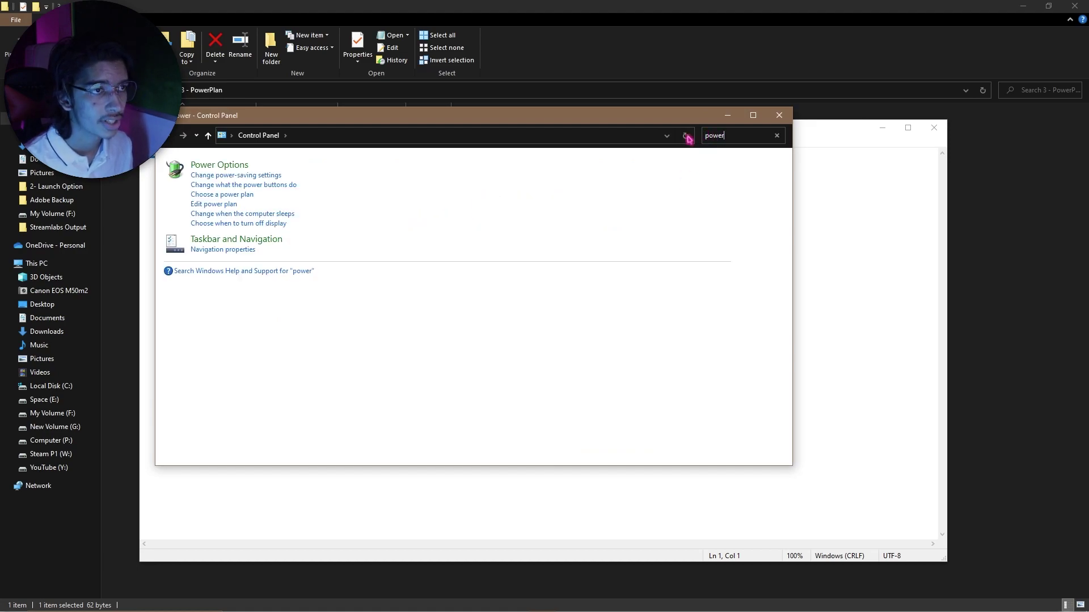
click(315, 206)
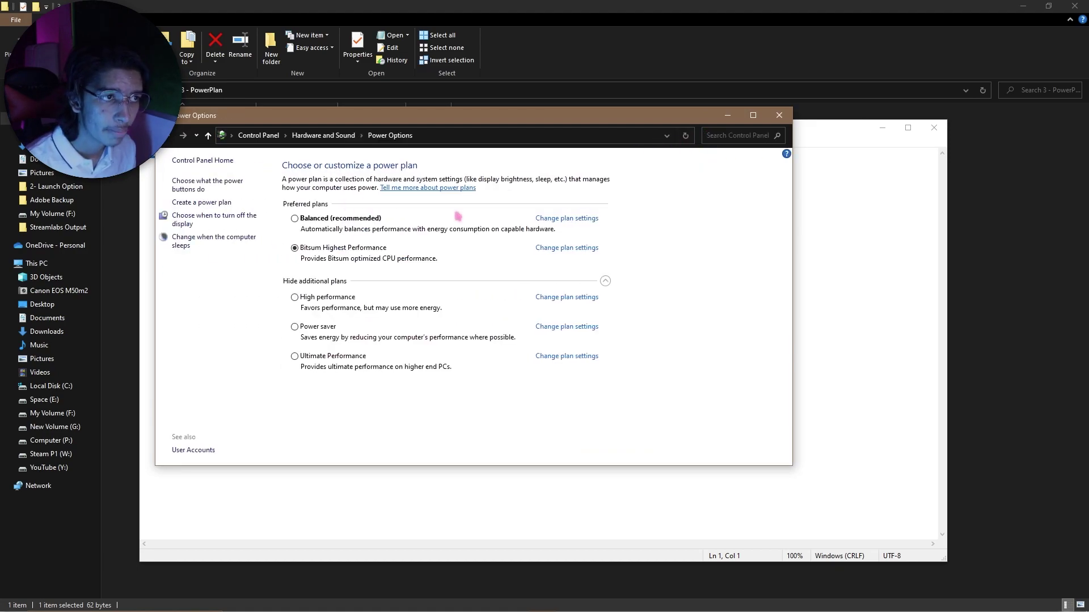
click(318, 358)
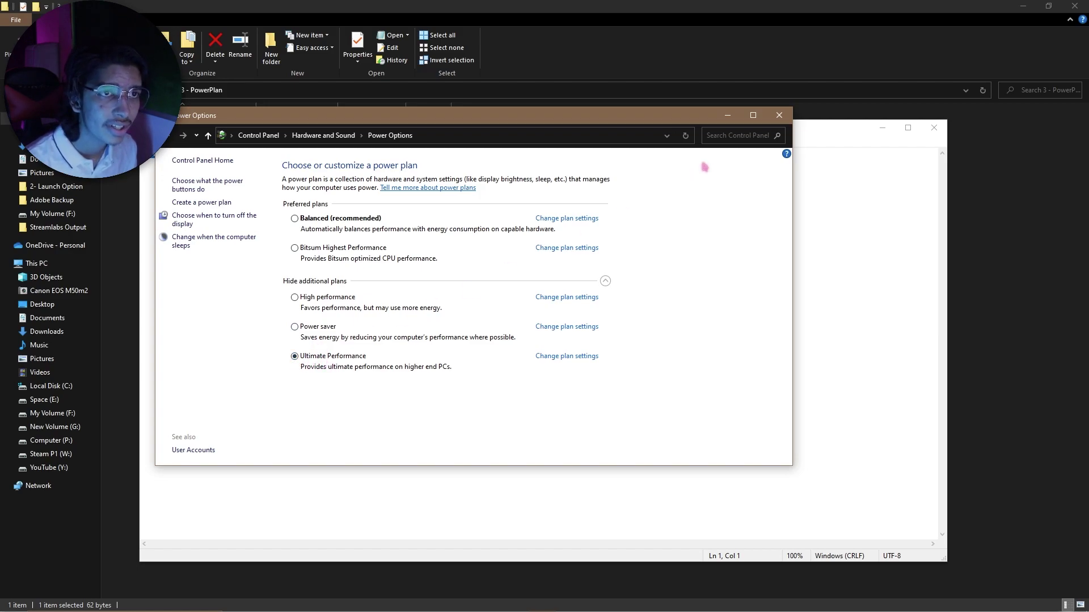
click(786, 120)
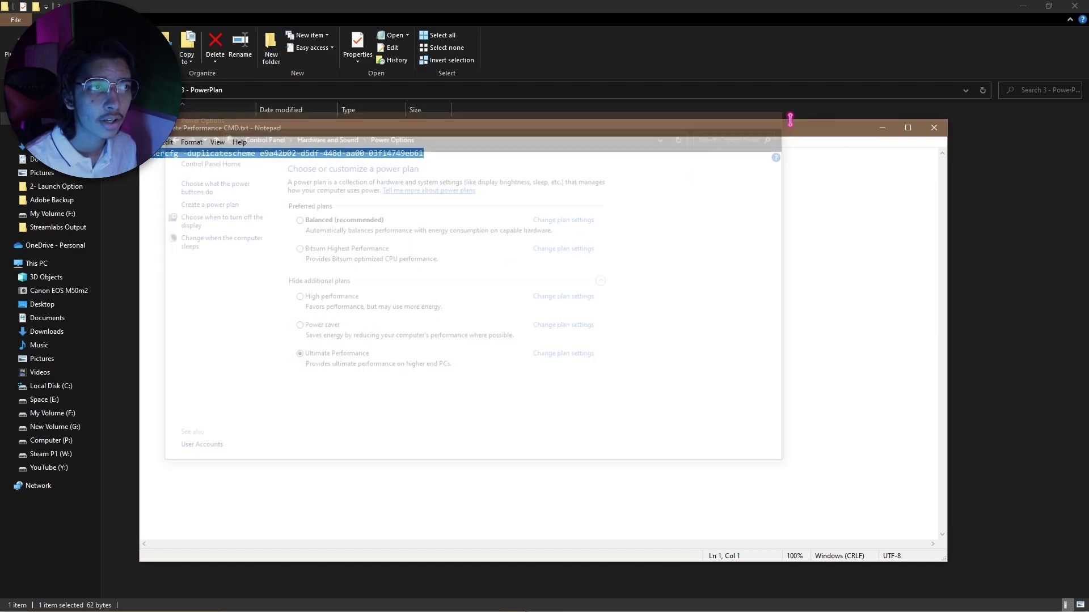
click(931, 129)
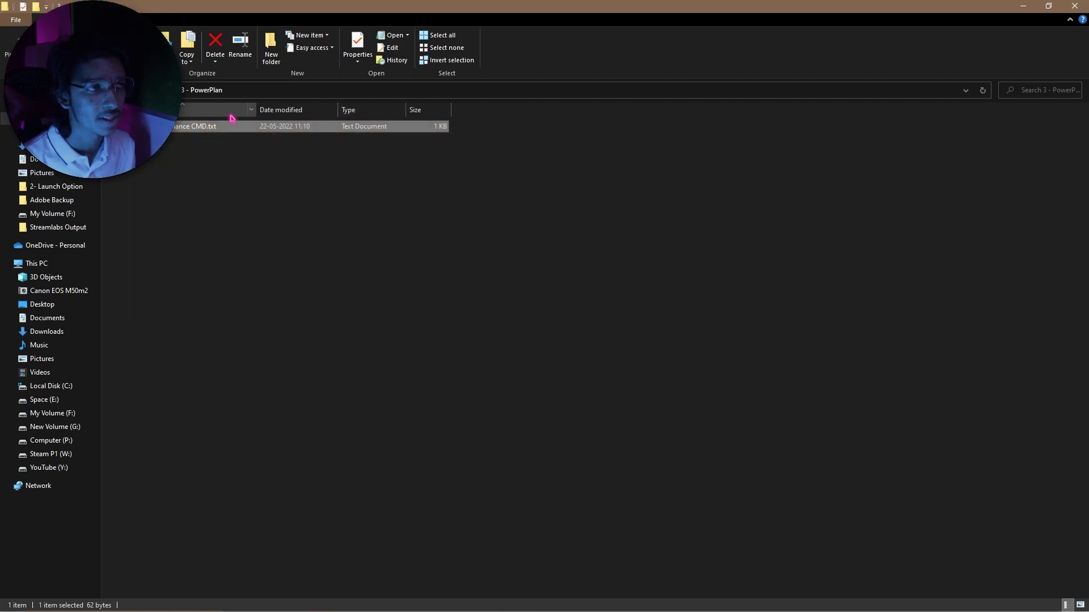
Go back up to the CSGO FPS folder and close File Explorer to reveal the desktop
key(alt+Up)
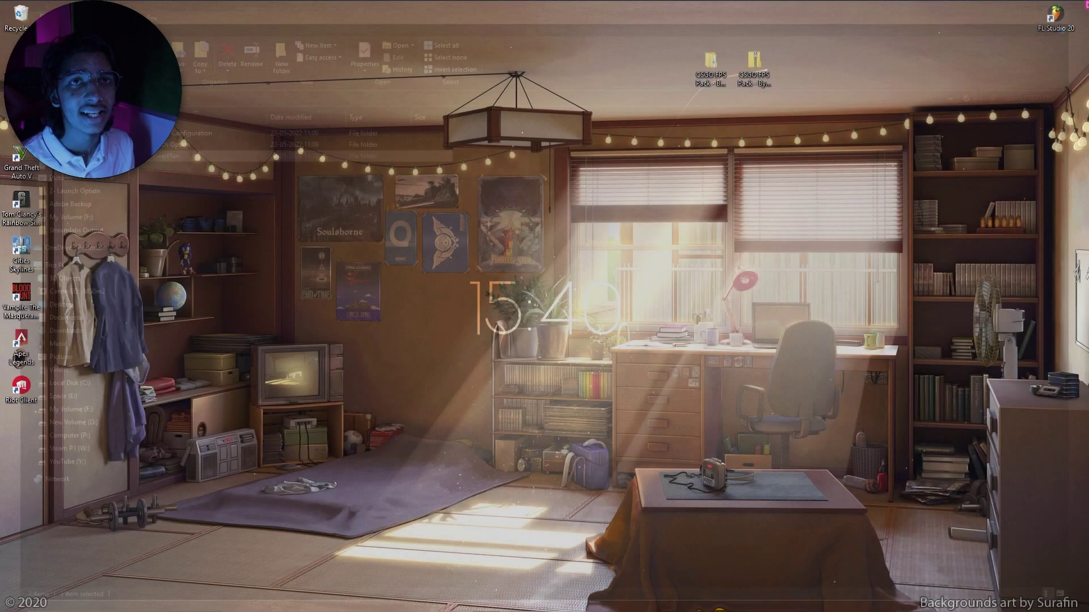
click(1074, 6)
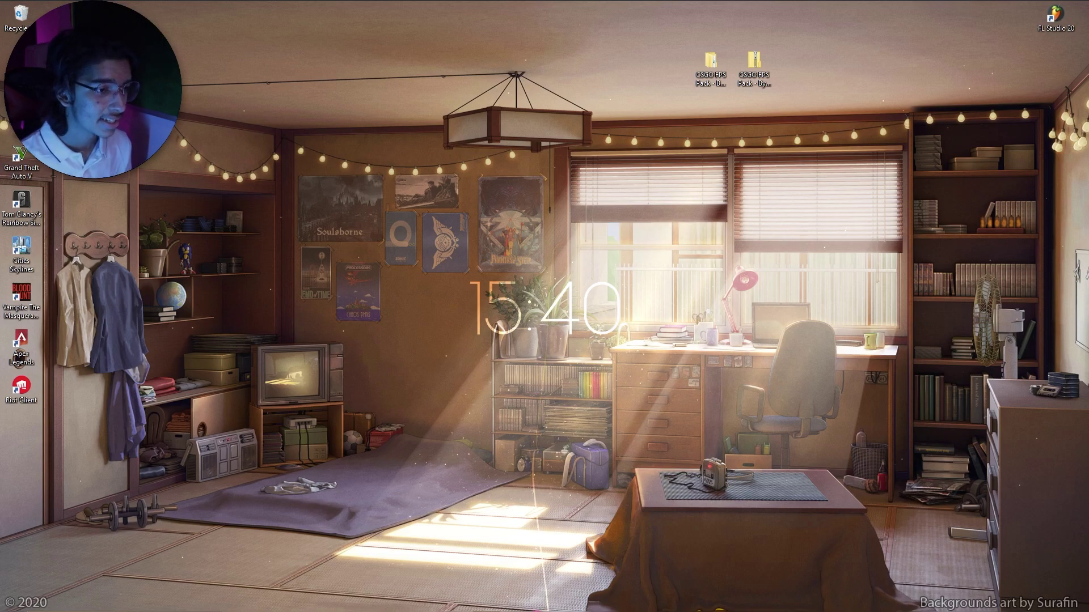
Launch ExitLag and start the free 3-day trial signup from the ExitLag website
click(403, 601)
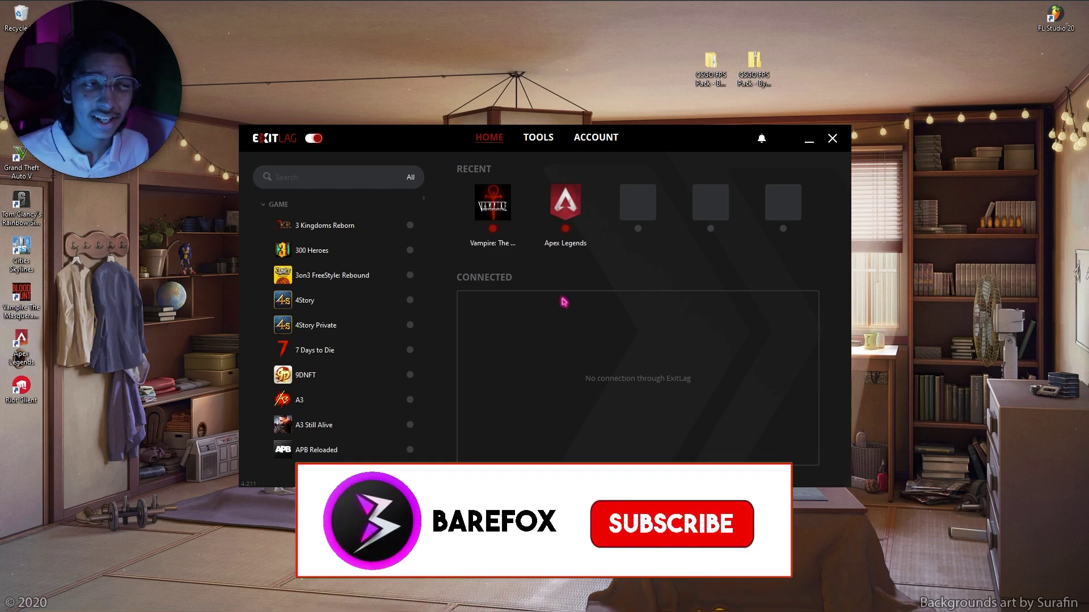
mouse_move(318, 610)
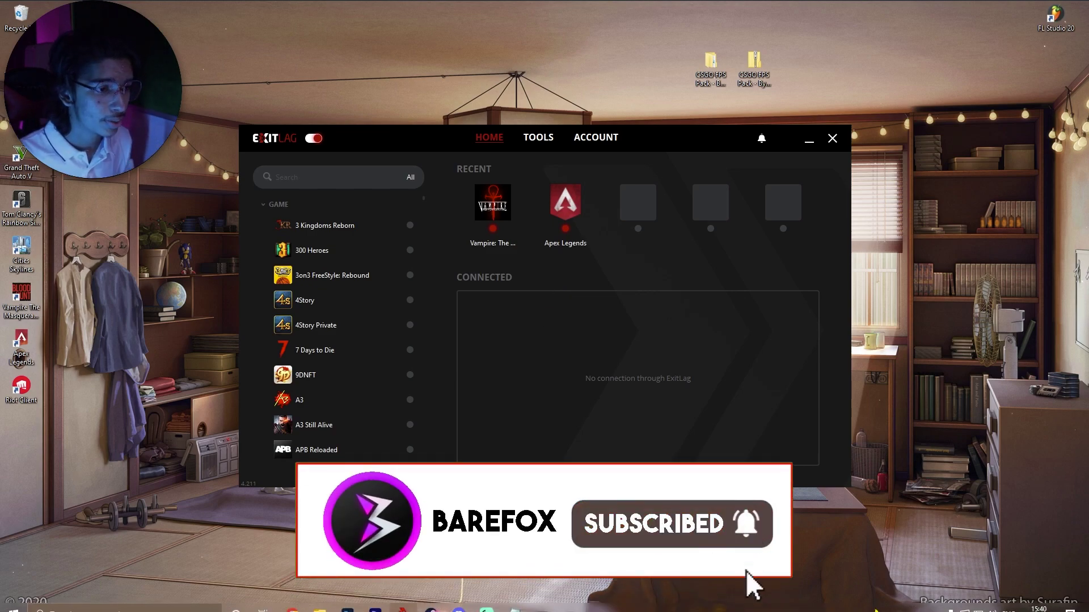
click(292, 601)
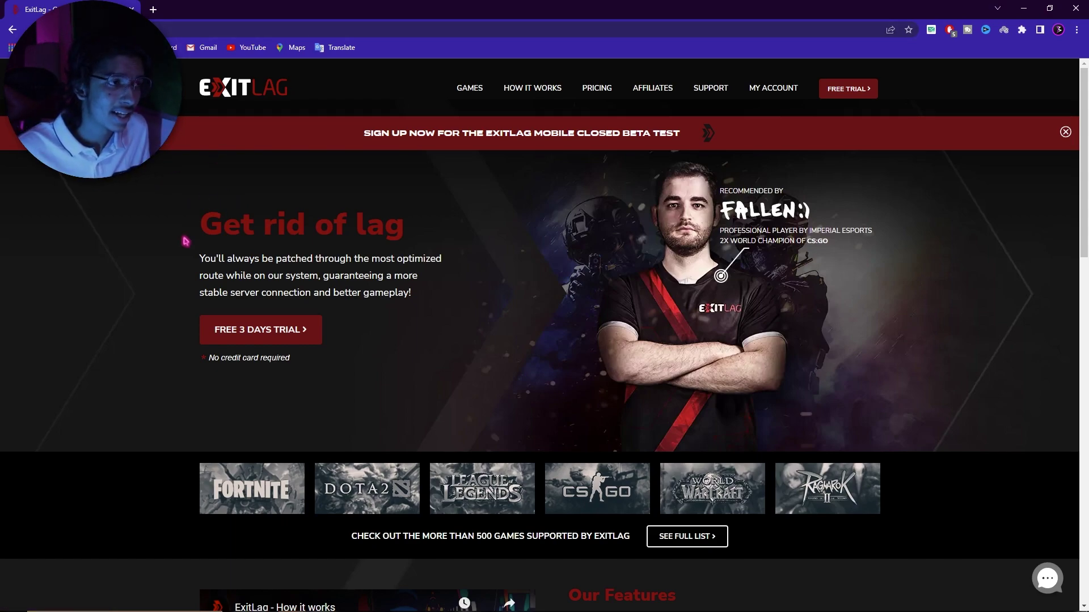
click(241, 335)
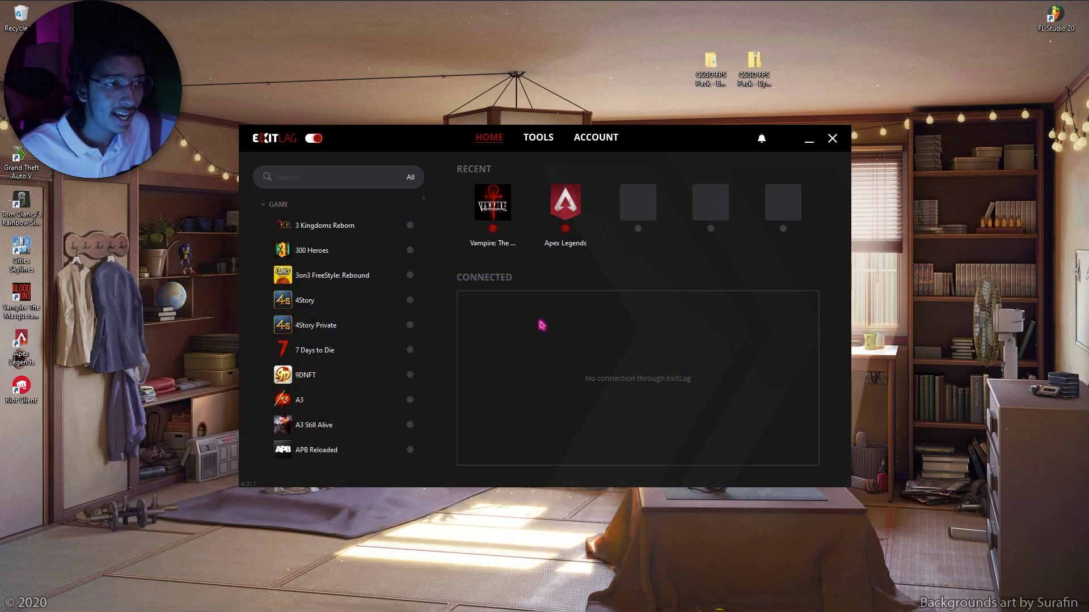
Find CS:GO and apply its routes via IN Mumbai01, using in-country routes first
click(312, 179)
text(cs)
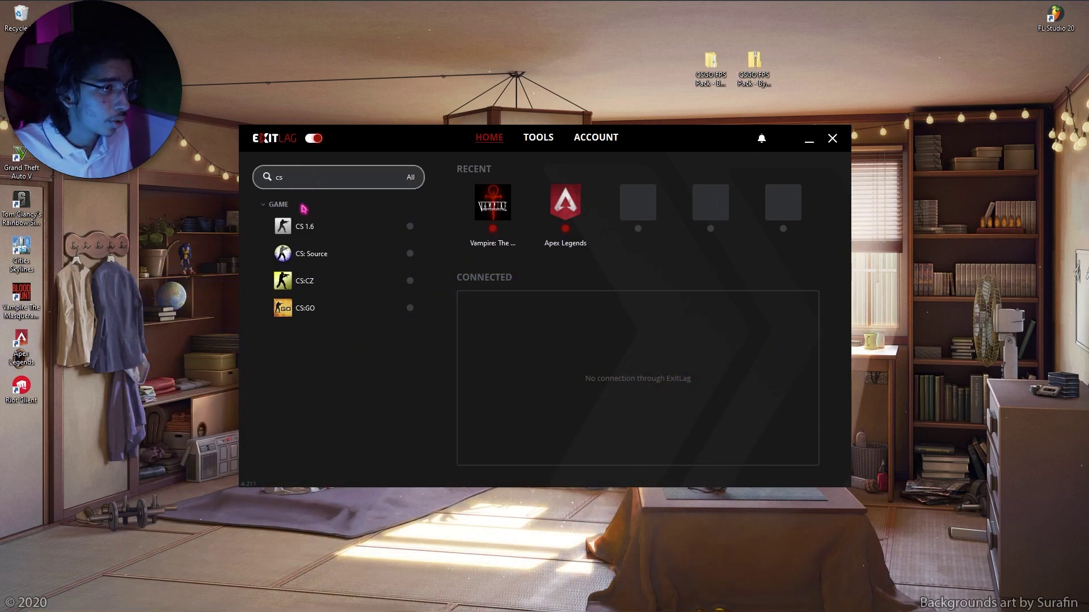
click(315, 311)
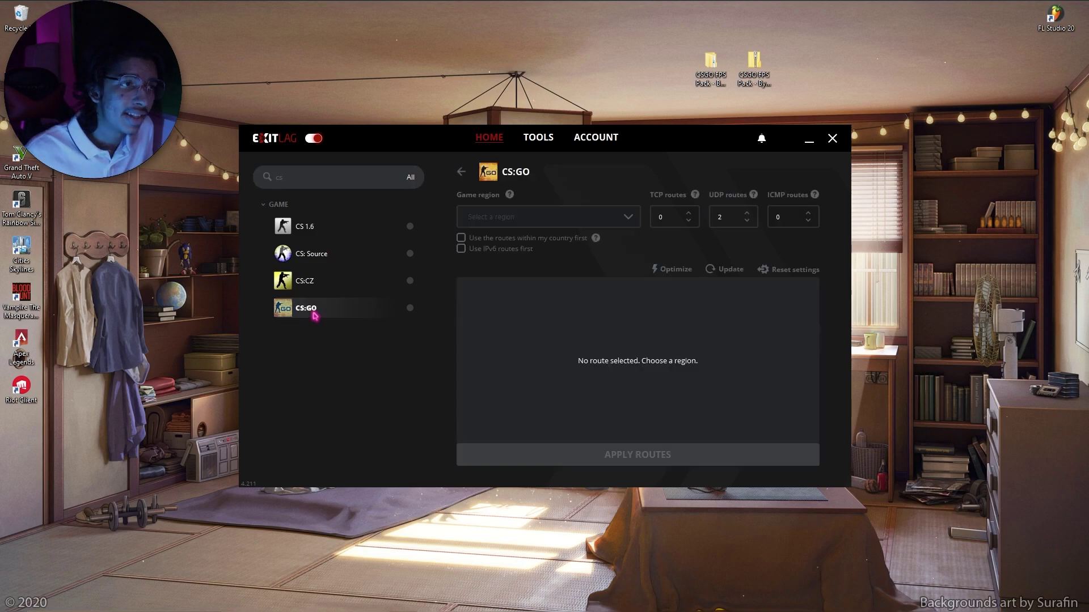
click(516, 221)
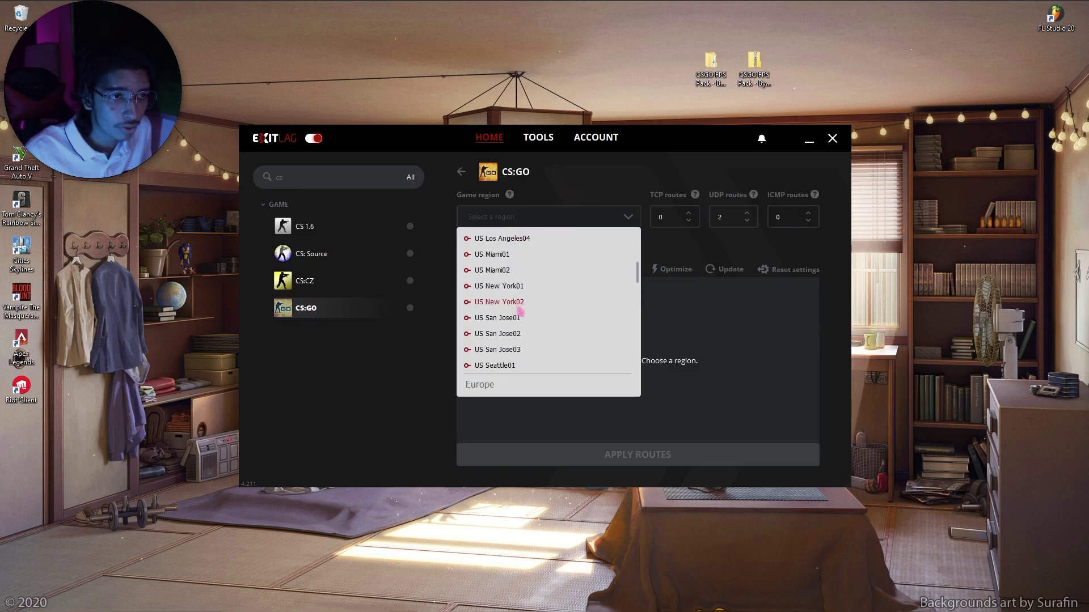
scroll(519, 310, down, 5)
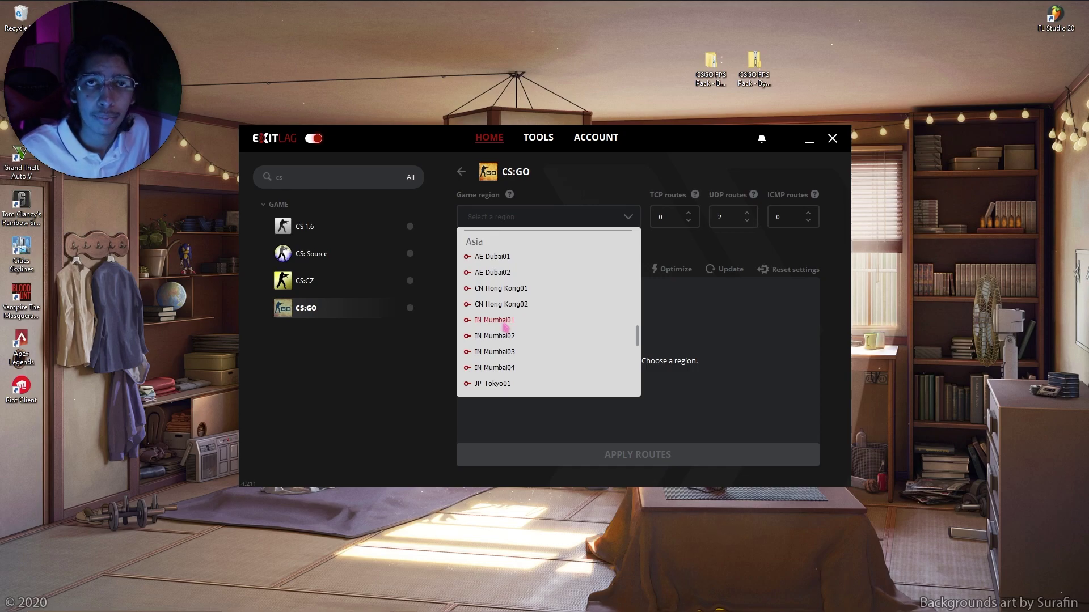
click(504, 321)
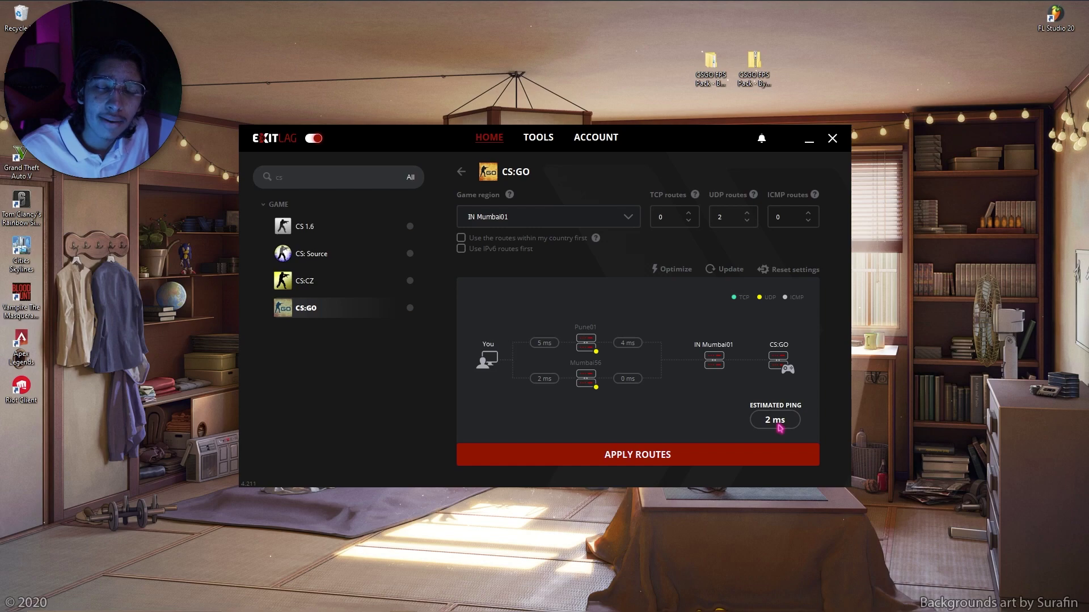
click(476, 241)
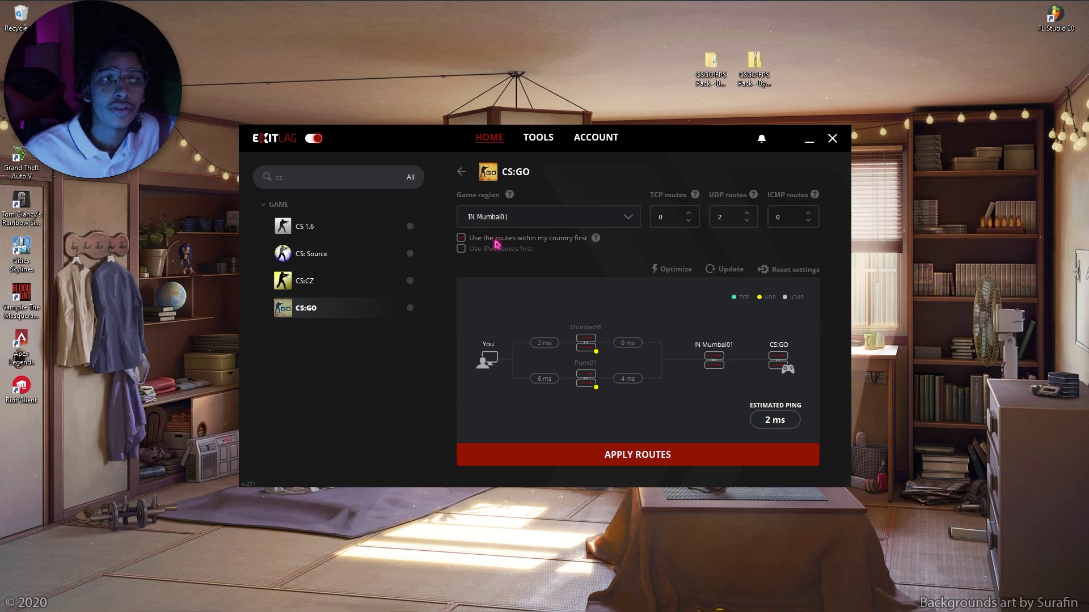
click(642, 459)
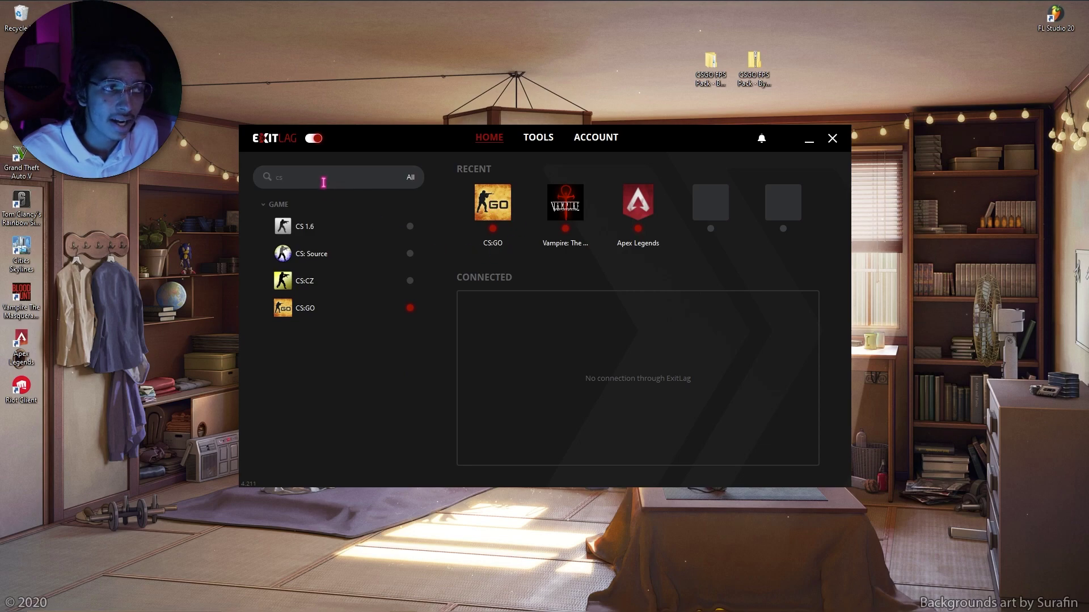
Turn on the Tools > FPS Boost toggles disabling Energy Efficient Ethernet, Game Bar/DVR and SuperFetch
click(547, 145)
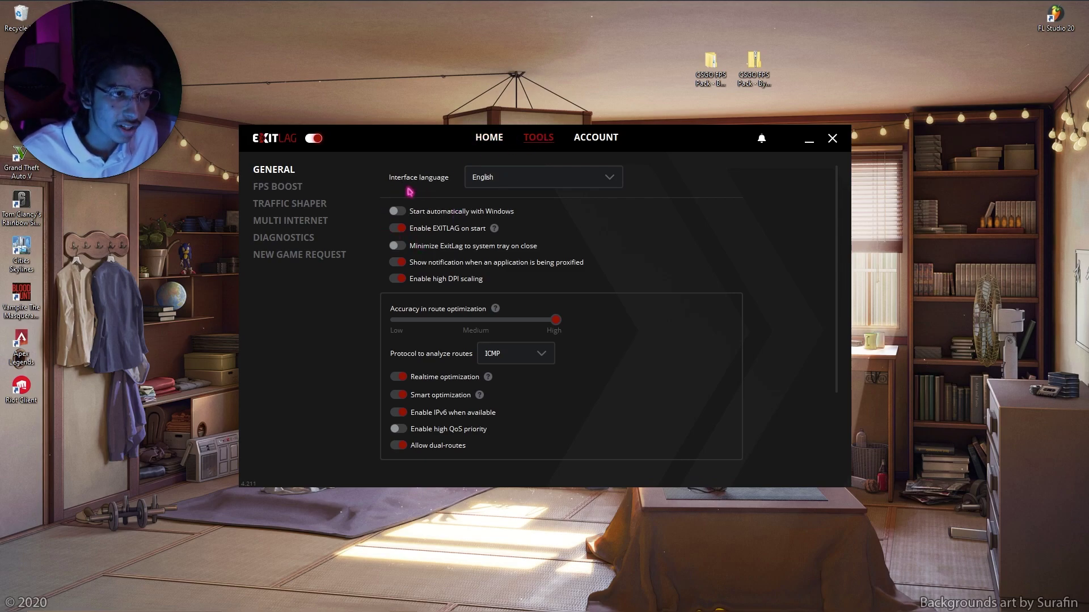
click(290, 194)
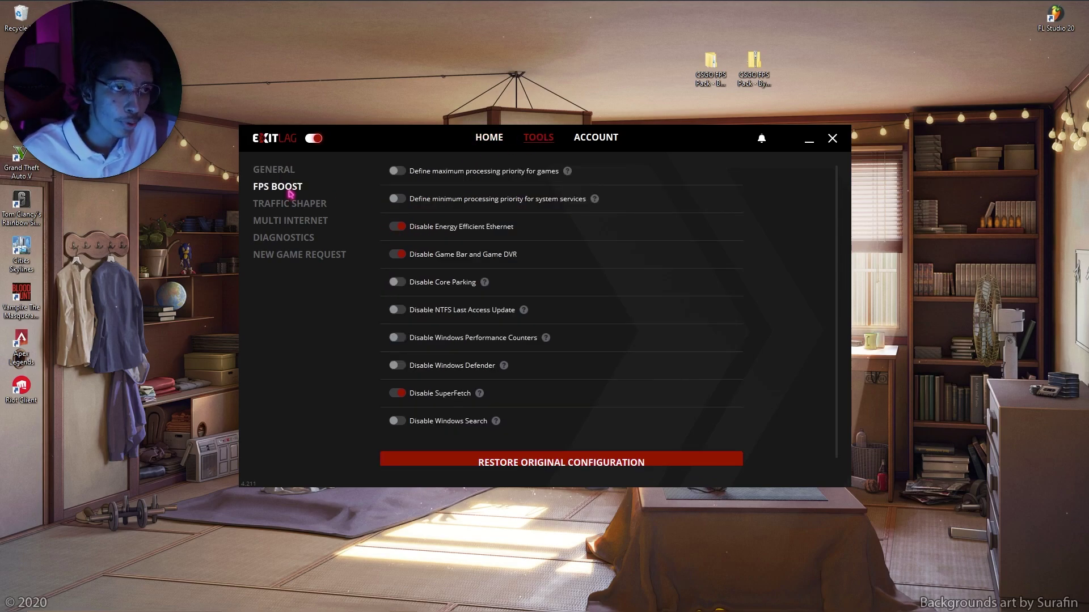
click(399, 227)
click(400, 227)
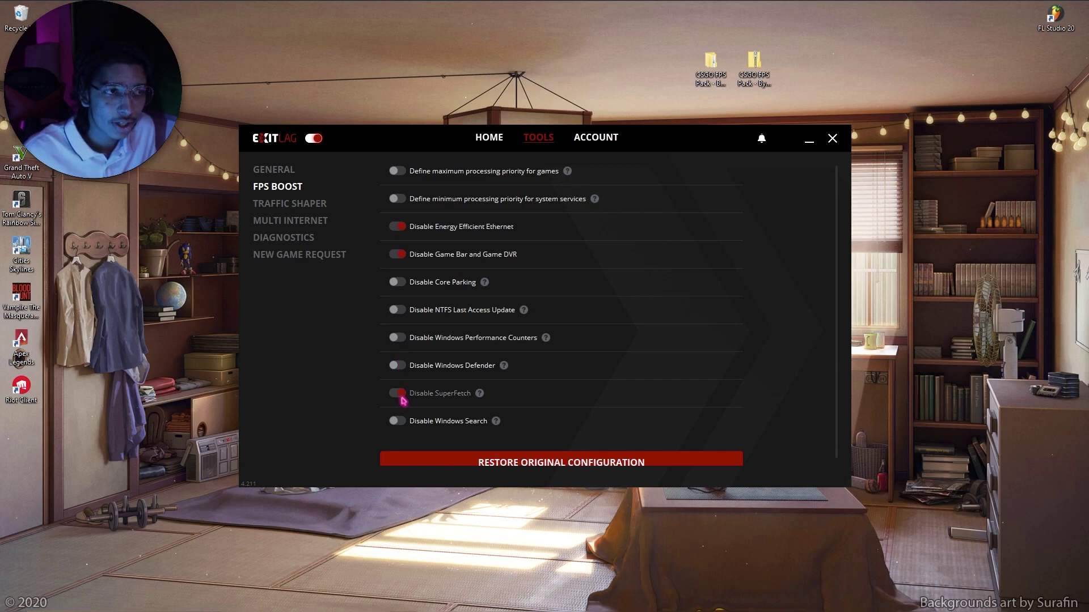
click(403, 287)
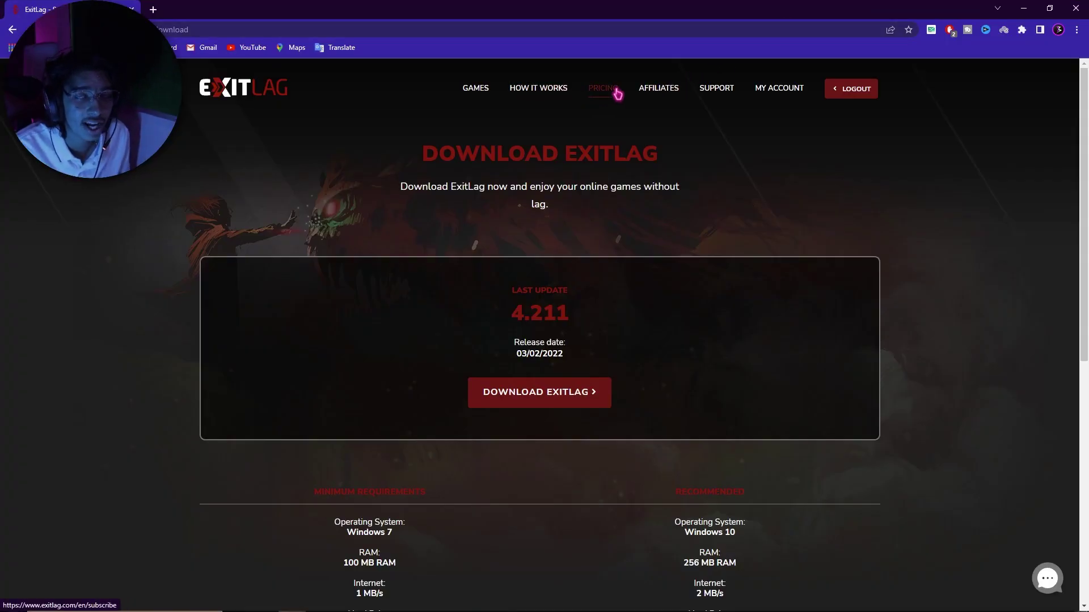
Browse ExitLag's subscription plans and payment options on its website
click(617, 94)
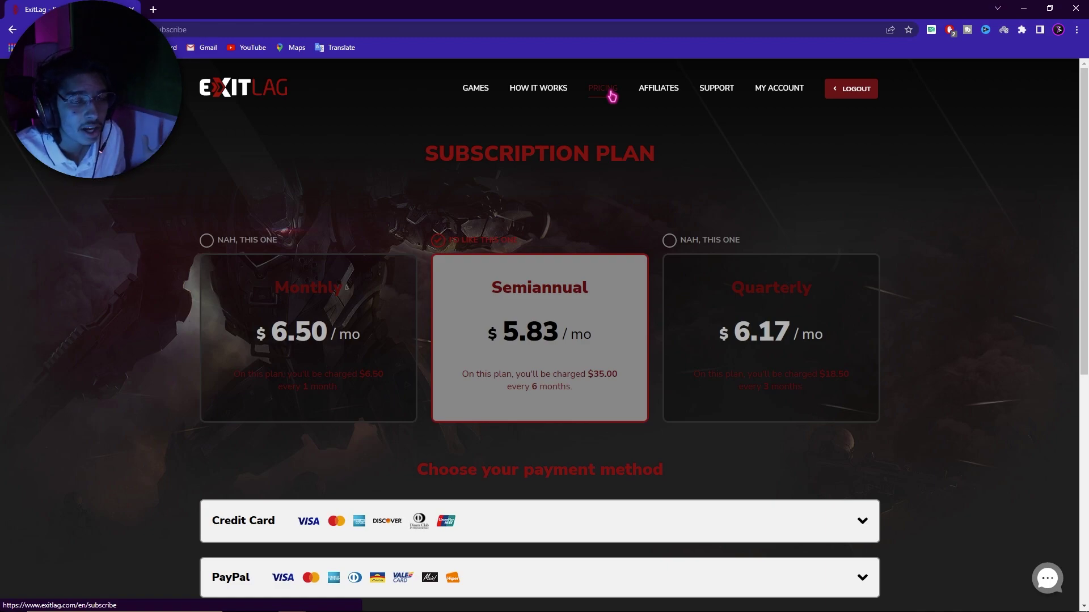
scroll(351, 346, down, 2)
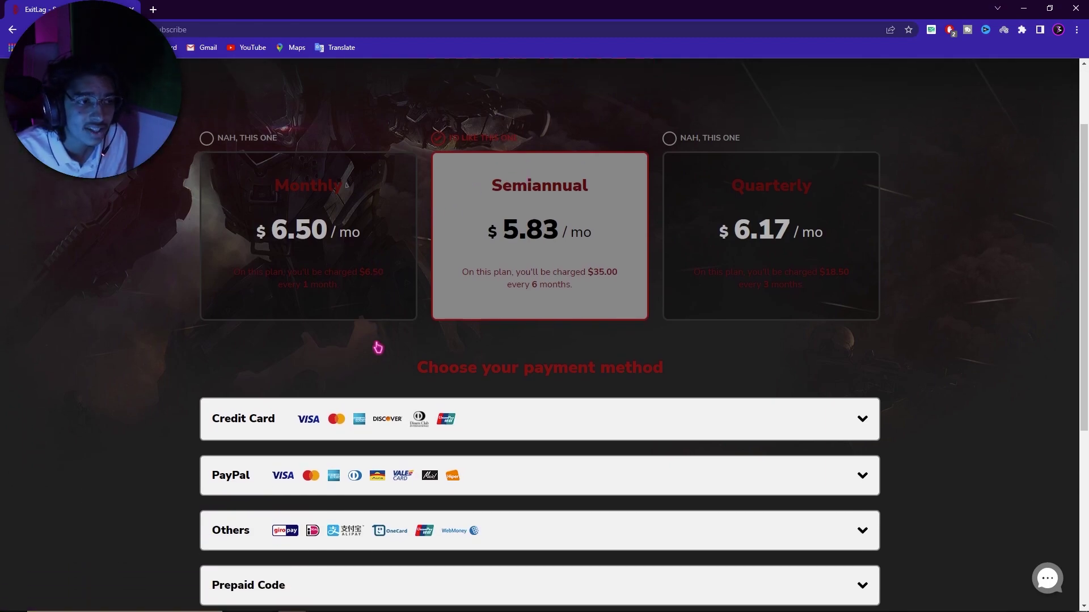
scroll(258, 419, down, 1)
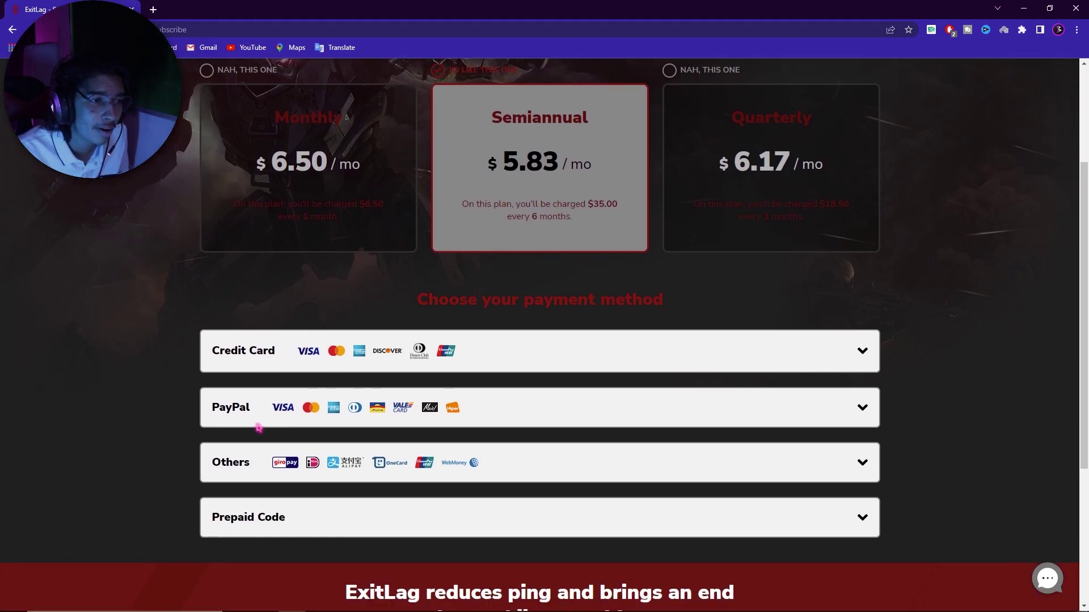
scroll(259, 428, up, 2)
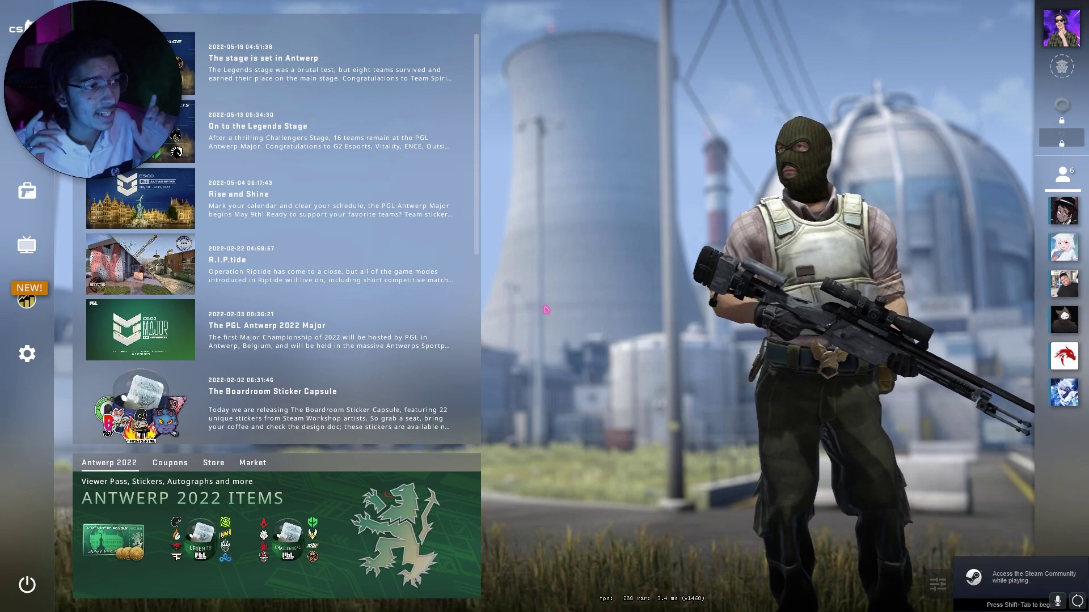
Open the game's Settings and scroll the Video tab down to Advanced Video
click(28, 356)
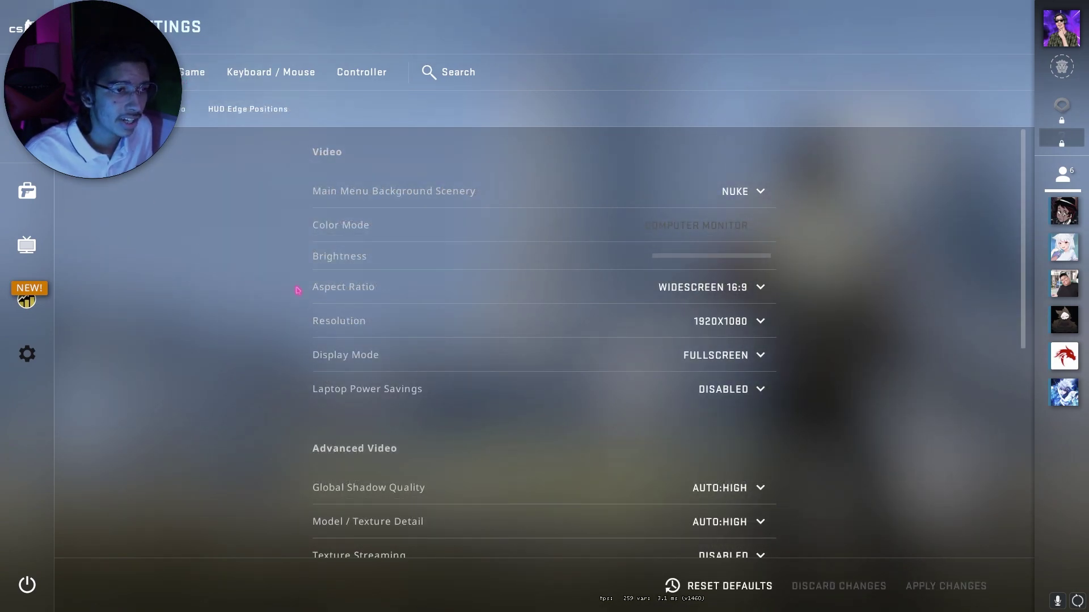
scroll(498, 348, down, 3)
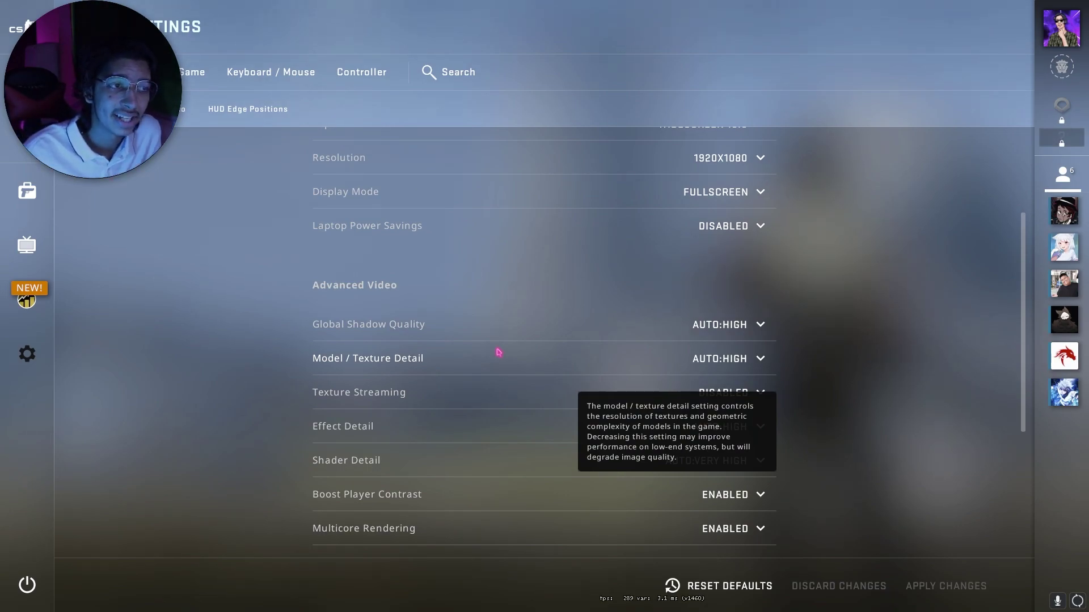
Change Global Shadow Quality from AUTO:HIGH to Low
click(737, 328)
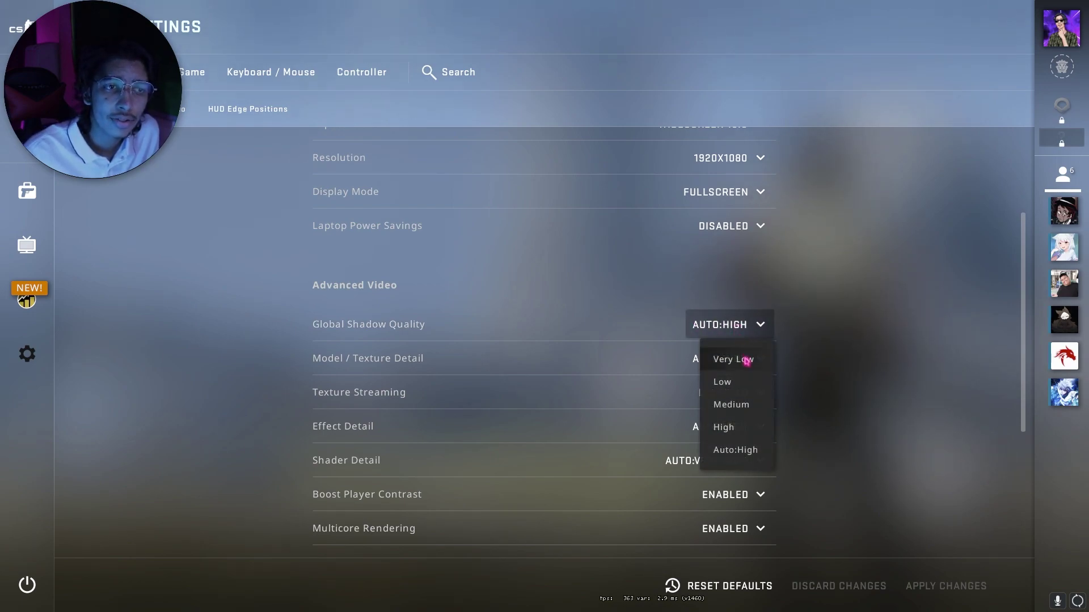
click(744, 382)
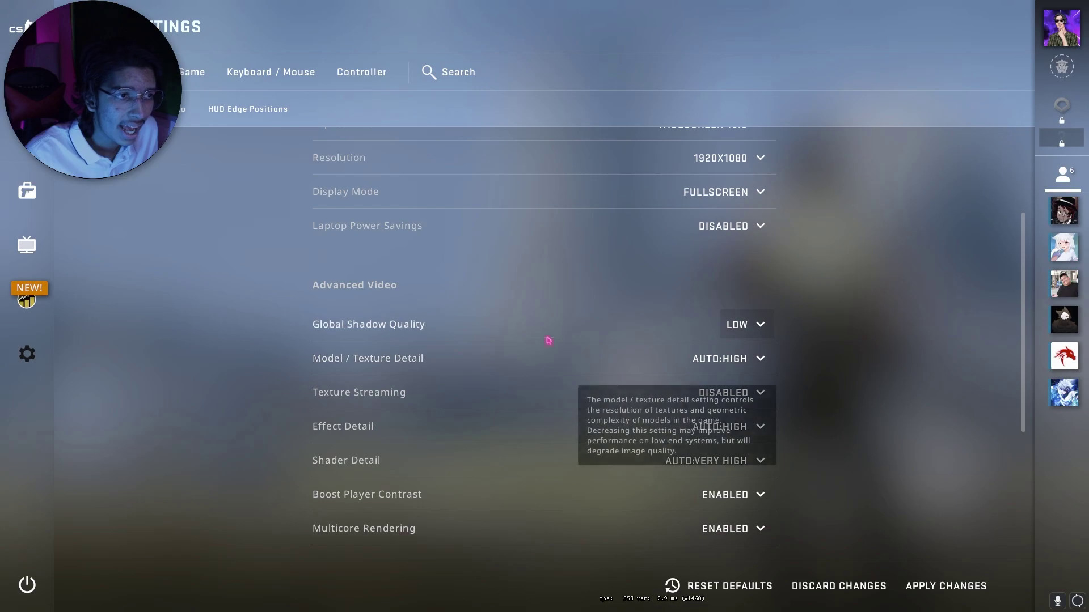
scroll(505, 396, down, 3)
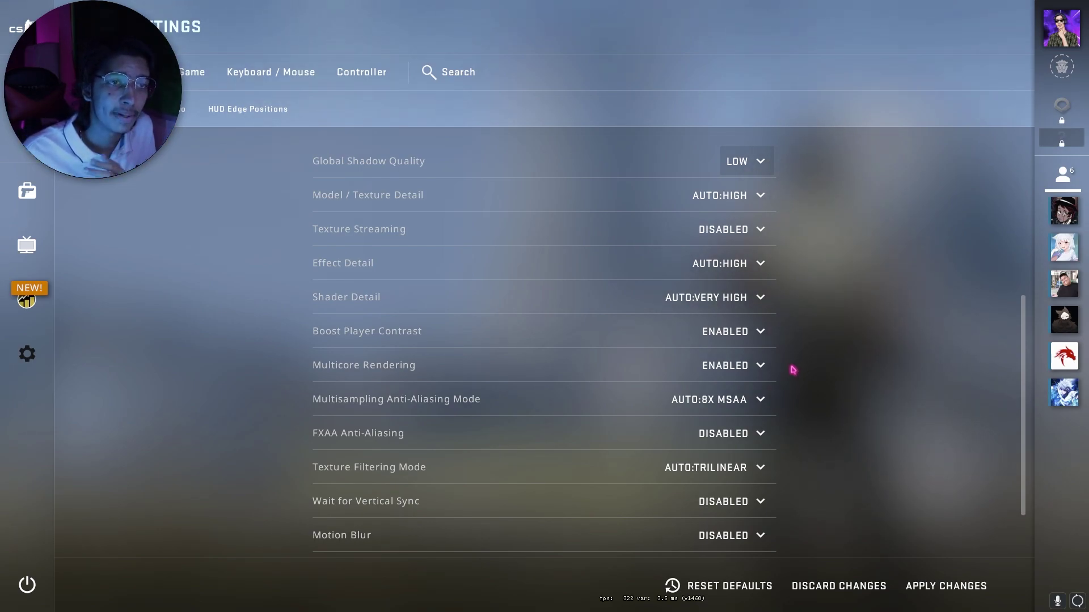
Set Shader Detail to Low and keep Texture Streaming Disabled
scroll(810, 357, up, 3)
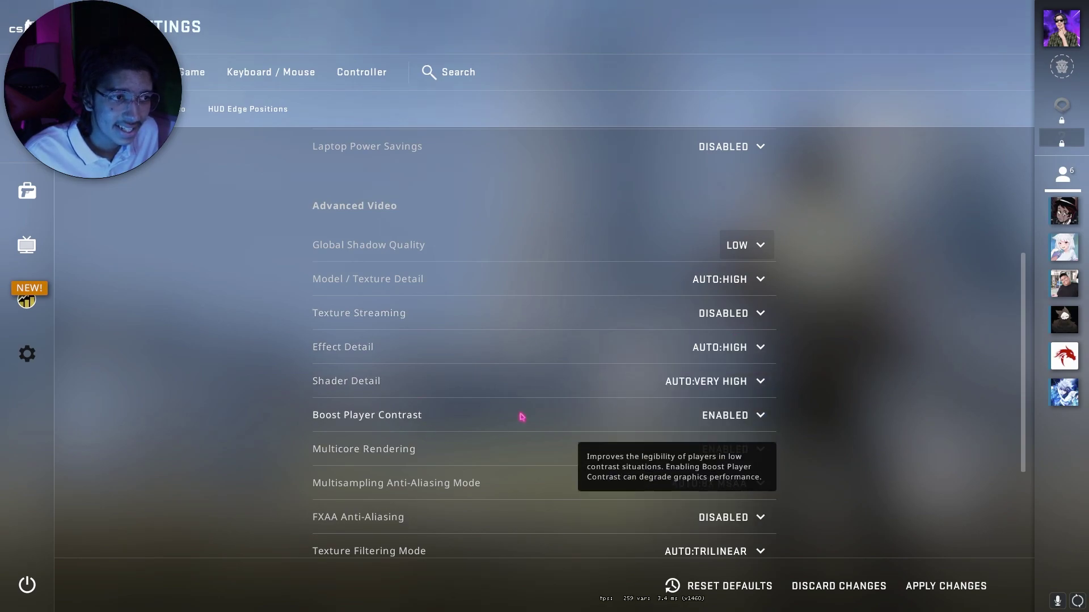
mouse_move(482, 389)
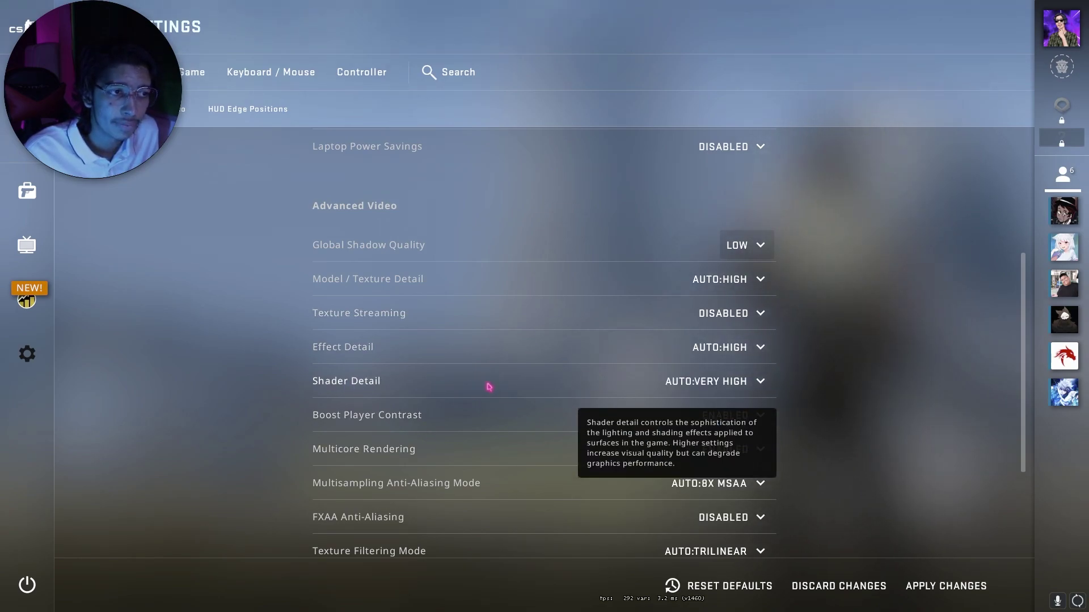
click(696, 385)
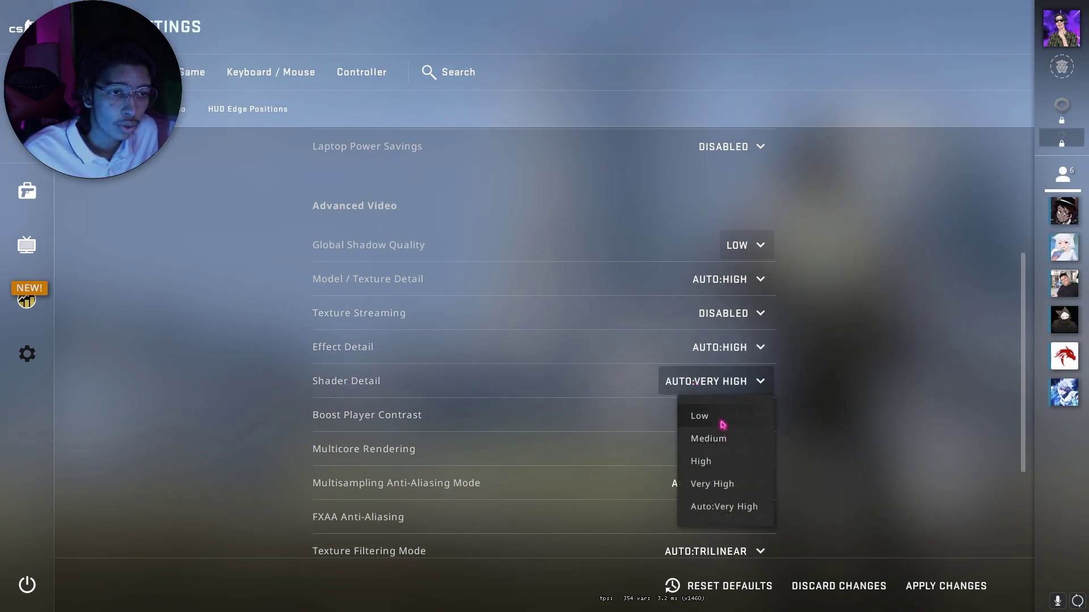
click(697, 416)
click(719, 380)
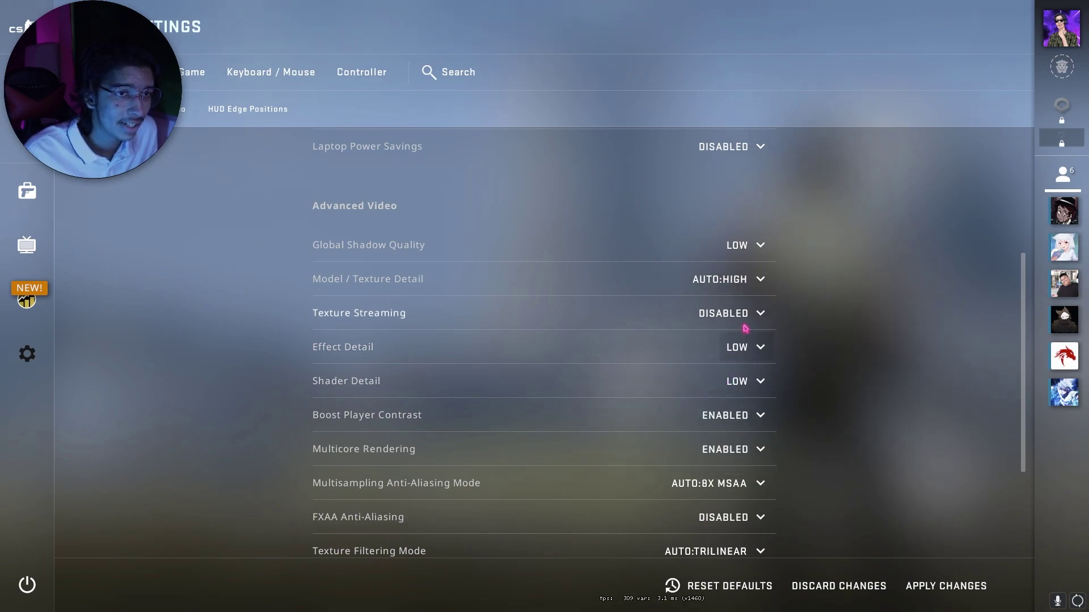
click(749, 315)
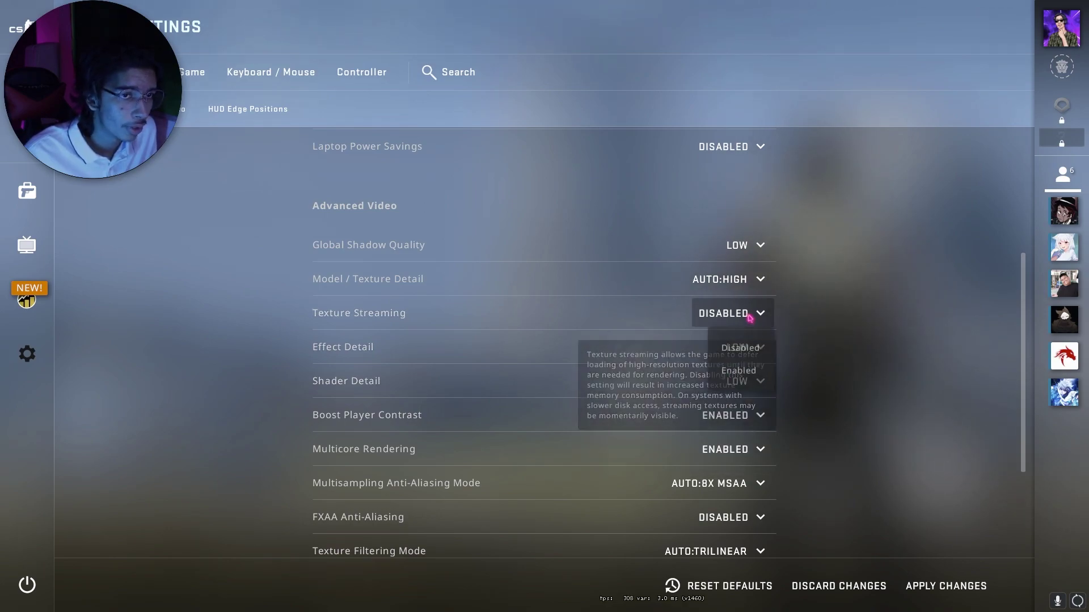
click(732, 348)
Set Model / Texture Detail to Low and leave Boost Player Contrast Enabled
click(747, 284)
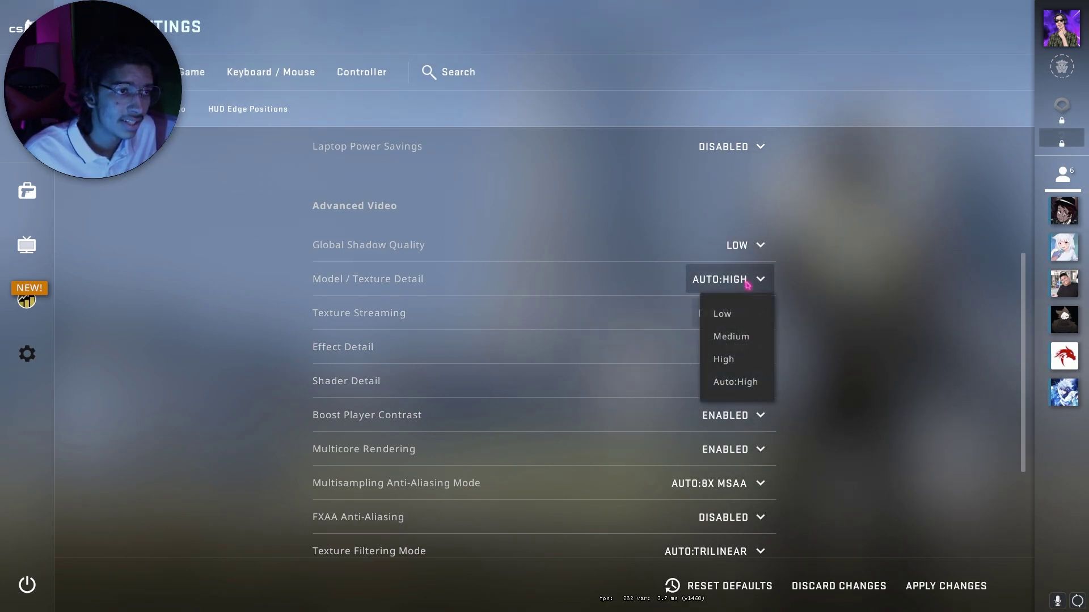
click(721, 314)
scroll(482, 377, down, 1)
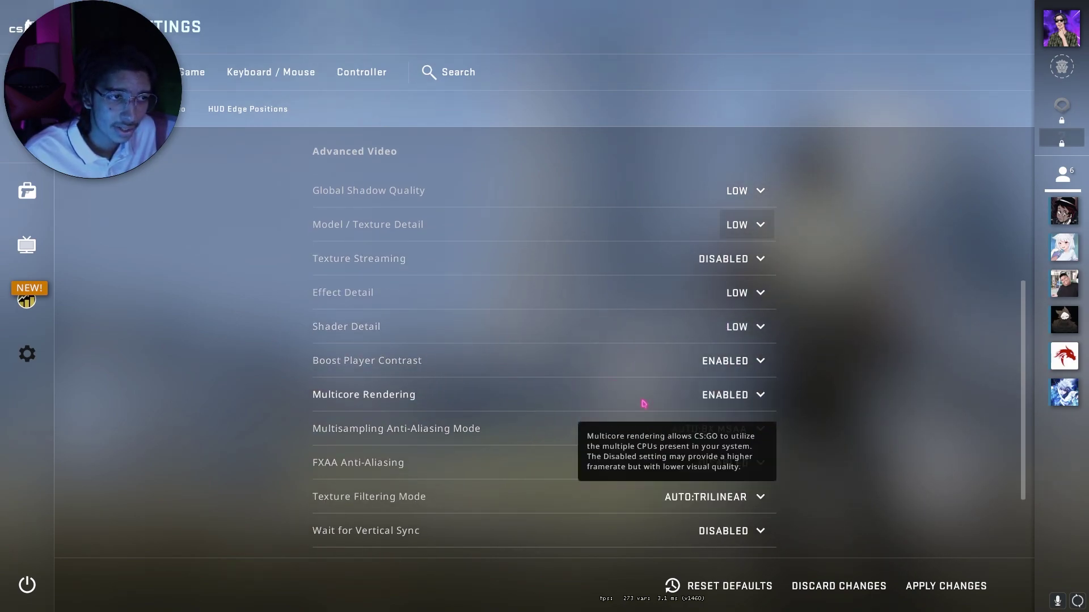
click(731, 360)
click(371, 371)
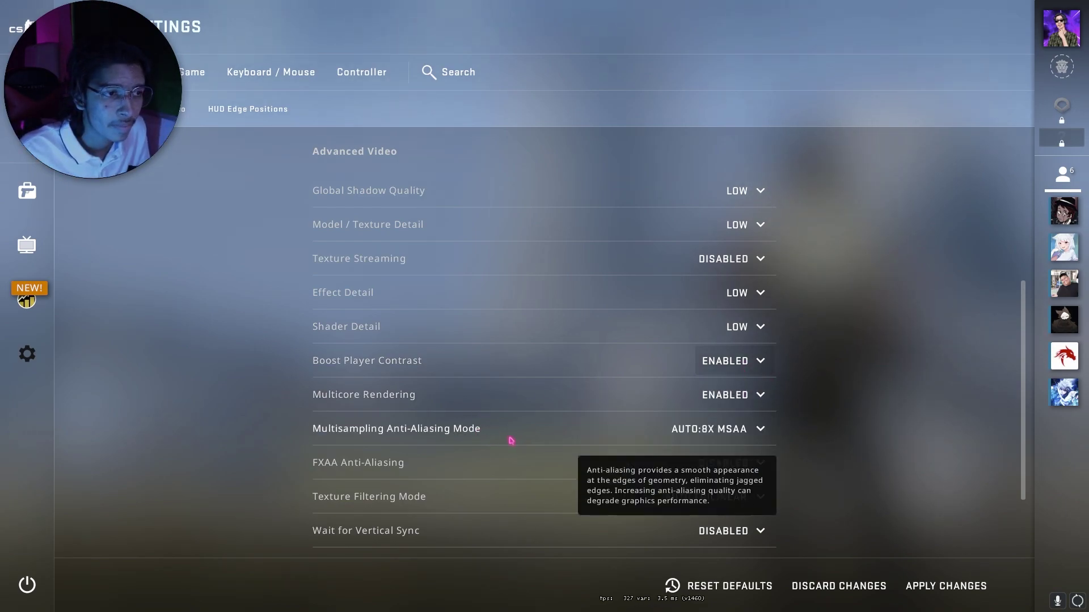
Set Multisampling Anti-Aliasing Mode to None and Texture Filtering Mode to Bilinear
click(743, 429)
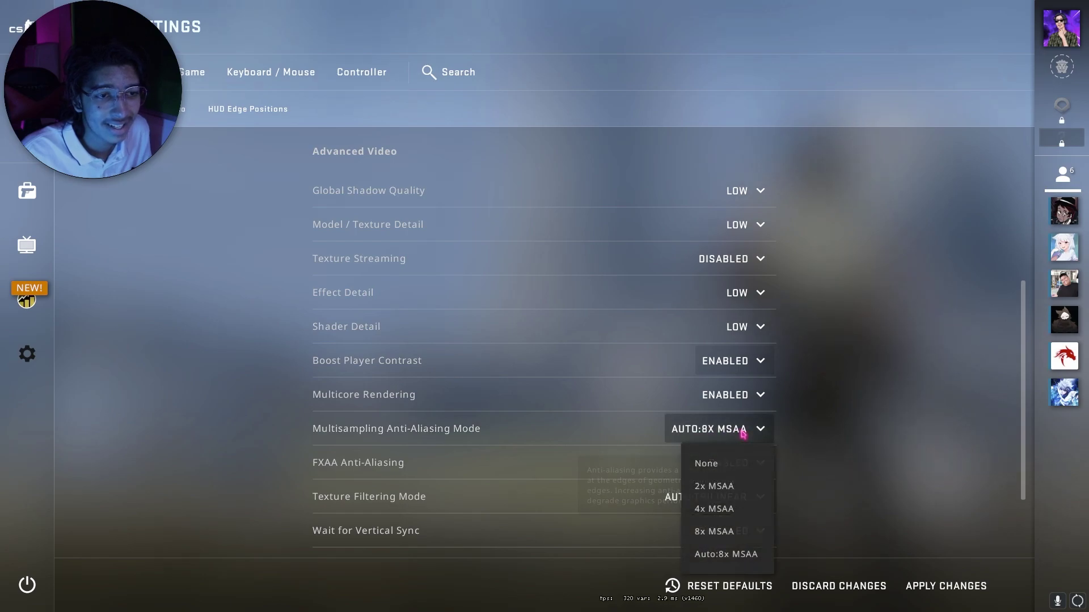
click(739, 463)
scroll(851, 360, down, 3)
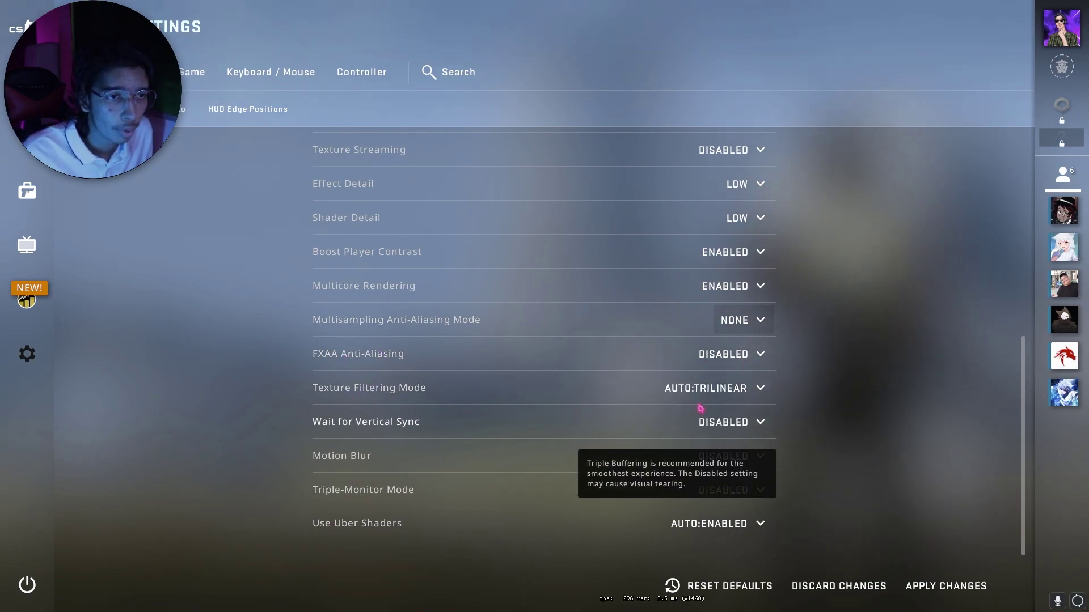
click(707, 390)
click(717, 422)
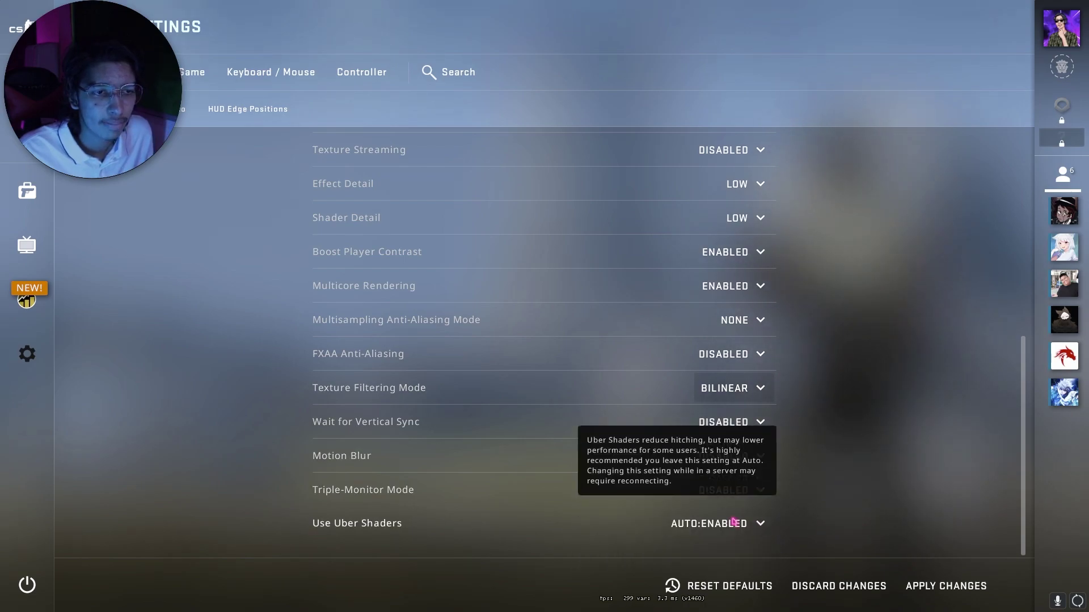
scroll(873, 414, up, 10)
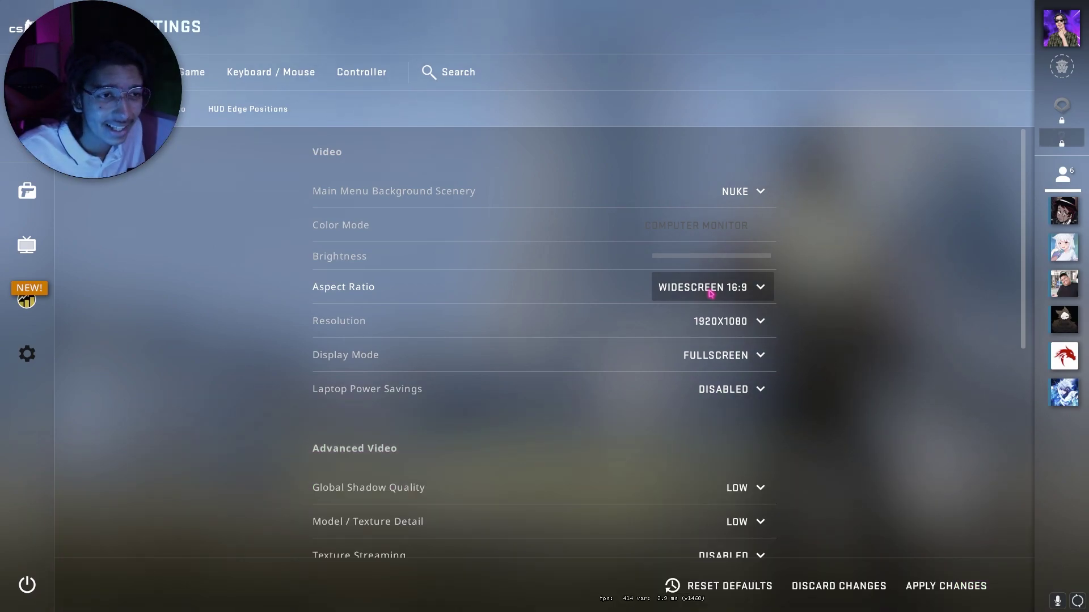
Switch Aspect Ratio to Normal 4:3 and keep the 1280x960 fullscreen resolution
click(737, 288)
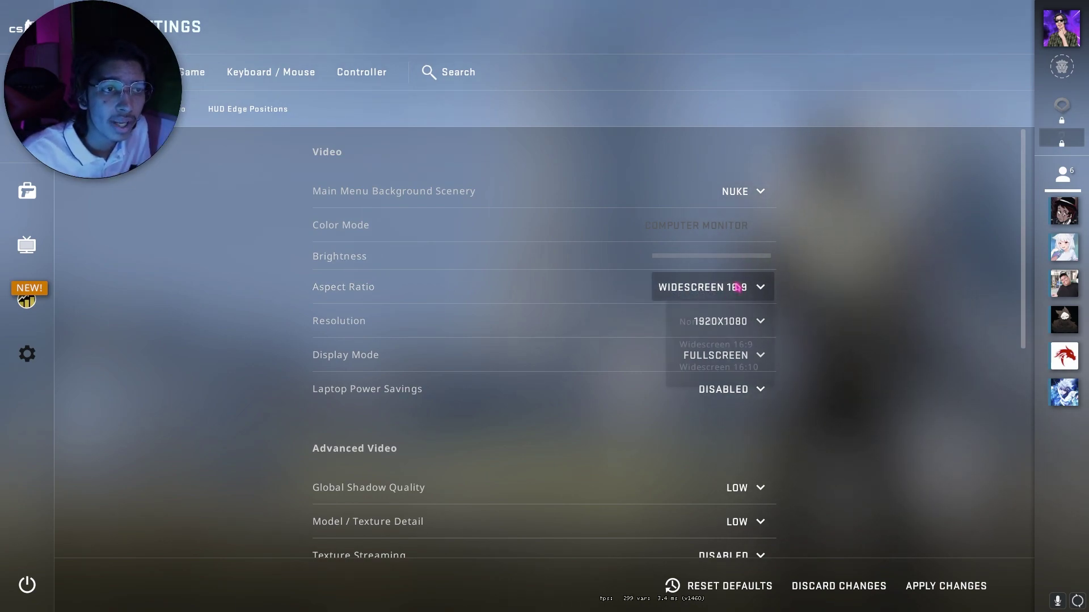
click(704, 323)
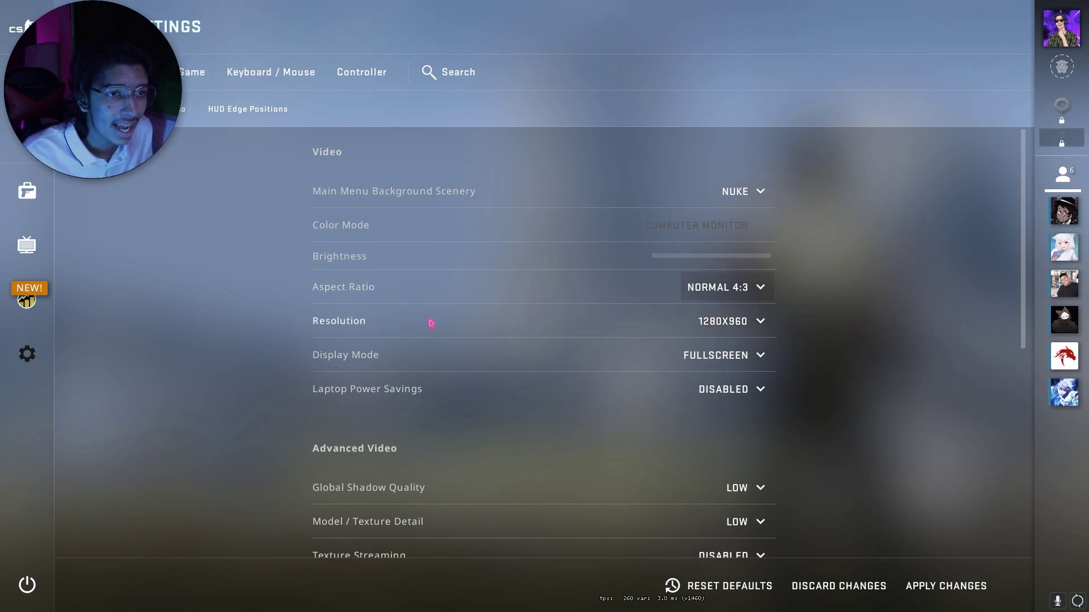
click(722, 323)
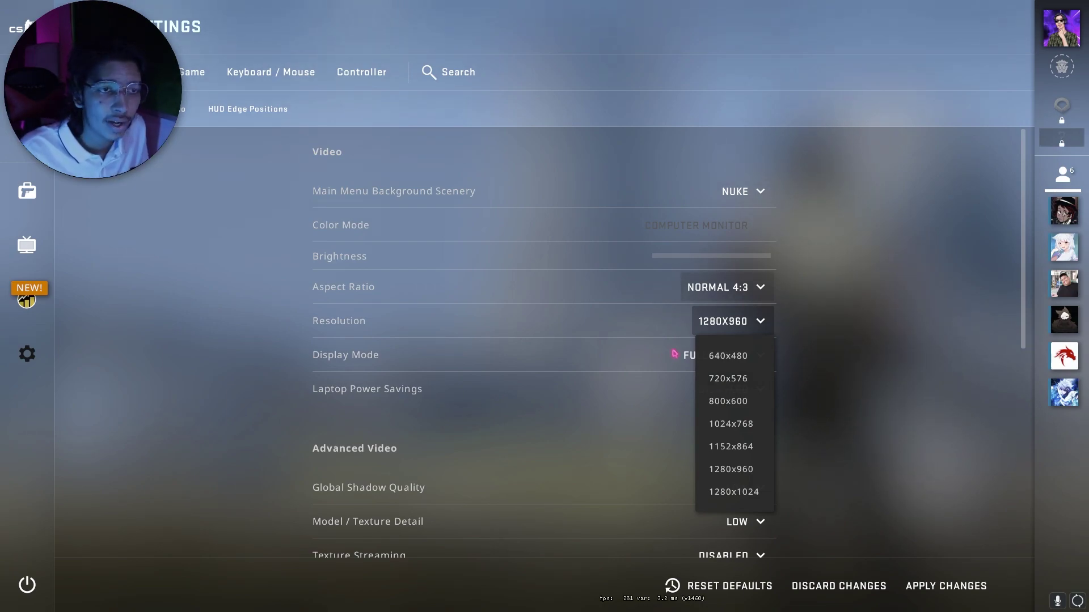
click(828, 290)
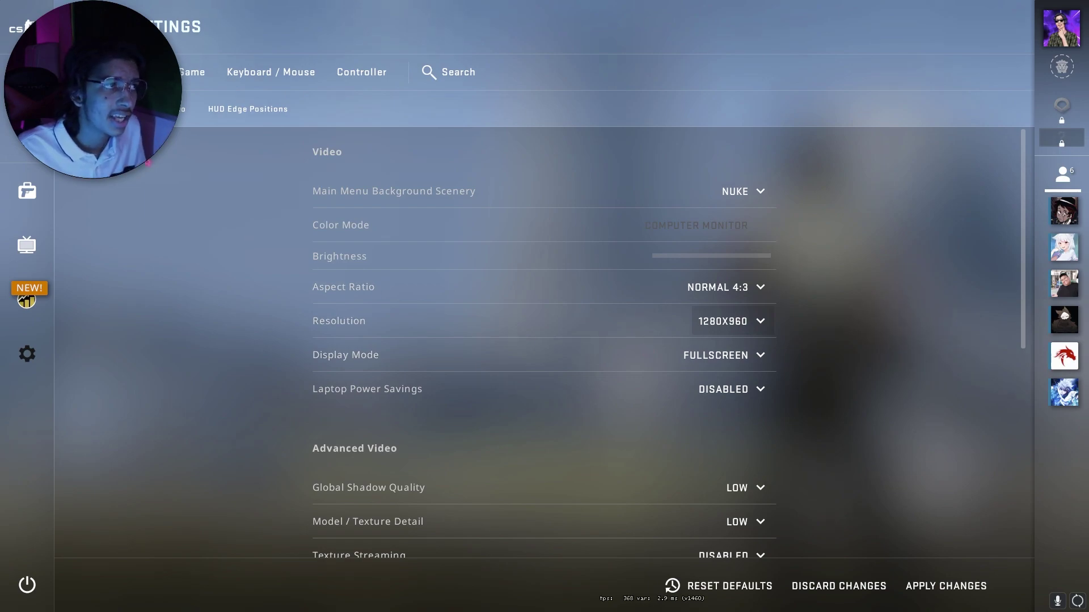